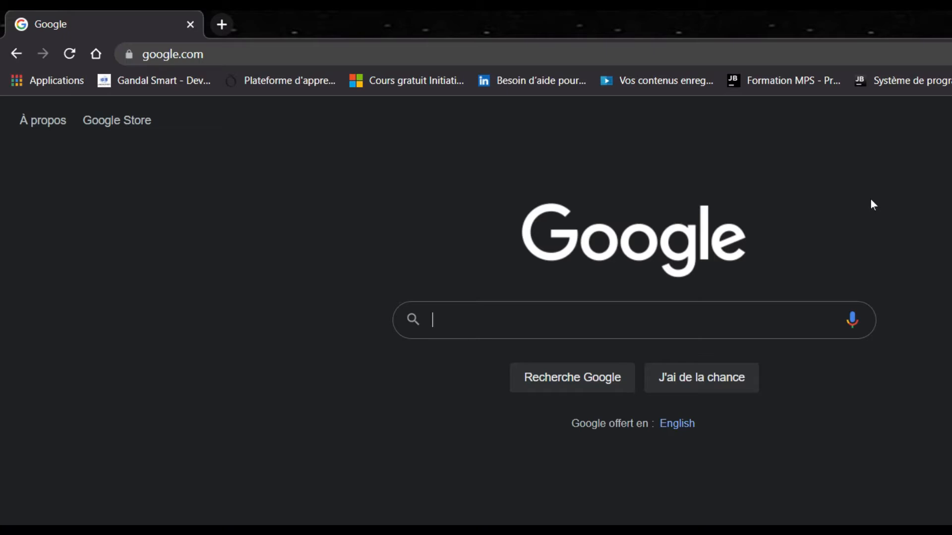
# - Search Google for "microsoft word 2022"
pyautogui.write('Micor')
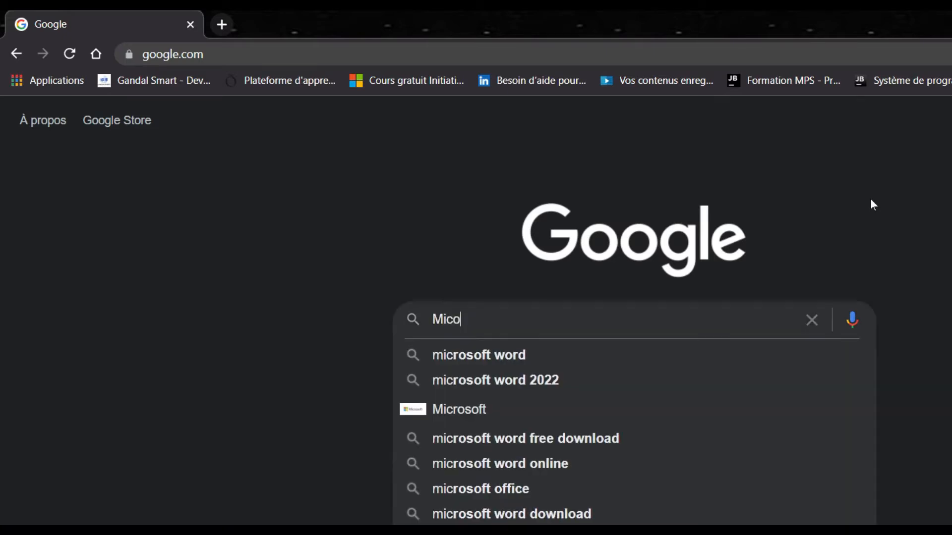
pyautogui.press('BackSpace')
pyautogui.press('BackSpace')
pyautogui.write('ros')
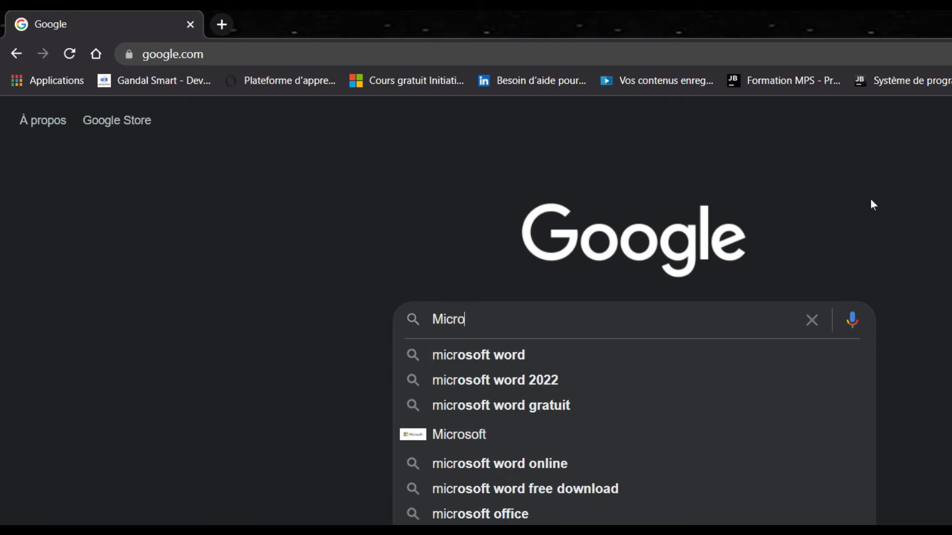
pyautogui.press('Down')
pyautogui.press('Down')
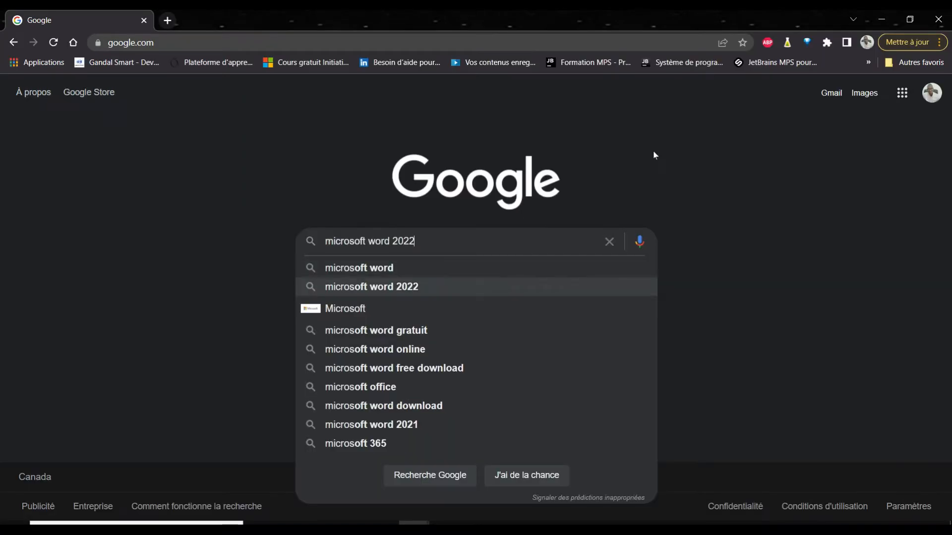
pyautogui.press('Return')
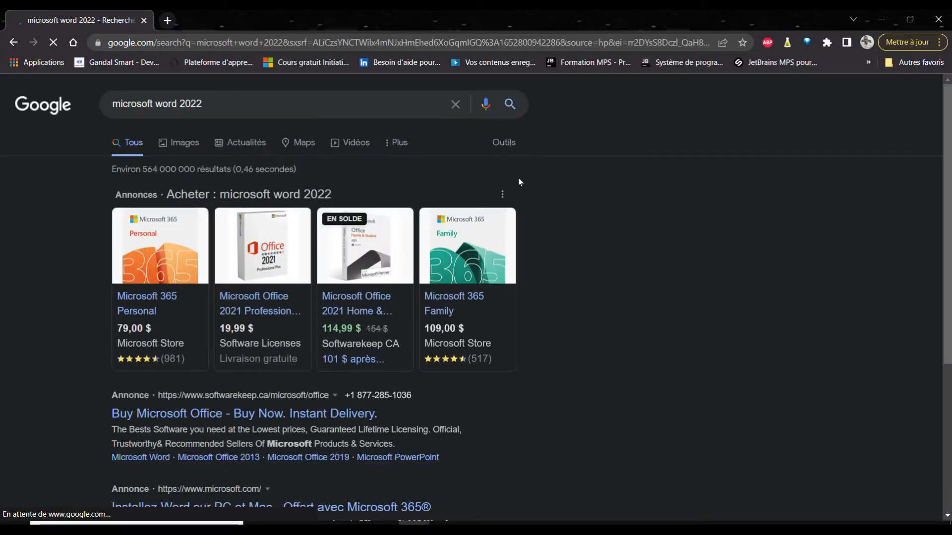
# - Find the official microsoft.com page for Microsoft Word in the search results and open it
pyautogui.scroll(-4, 22, 210)
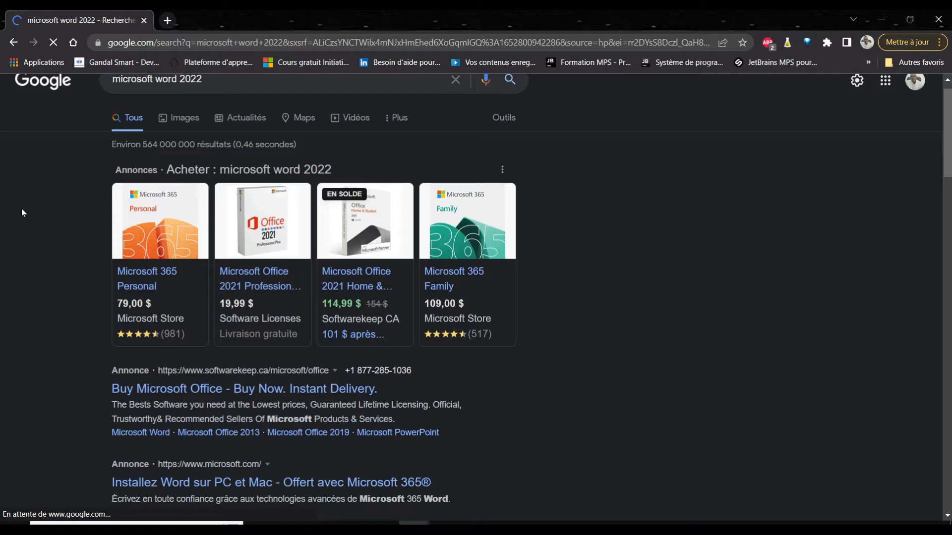
pyautogui.scroll(-1, 21, 213)
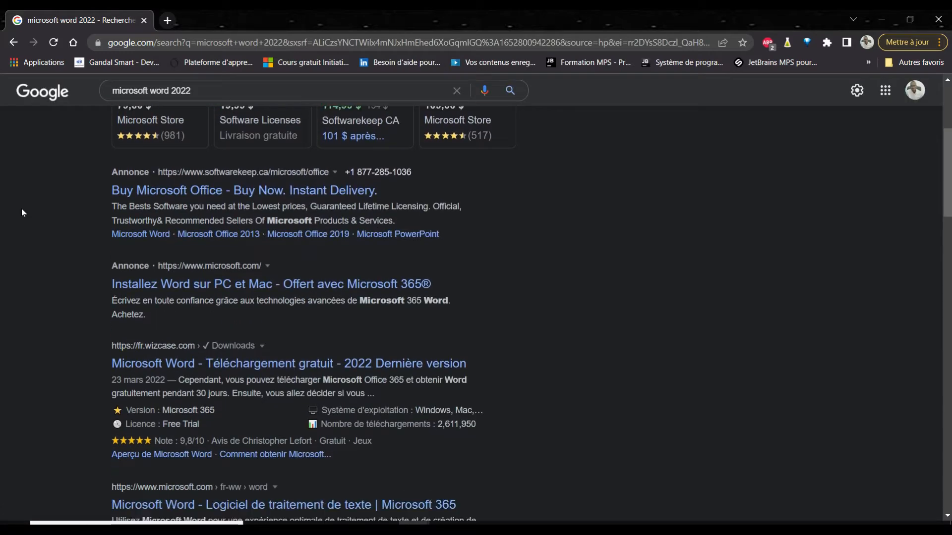
pyautogui.scroll(-2, 22, 213)
pyautogui.scroll(-2, 22, 213)
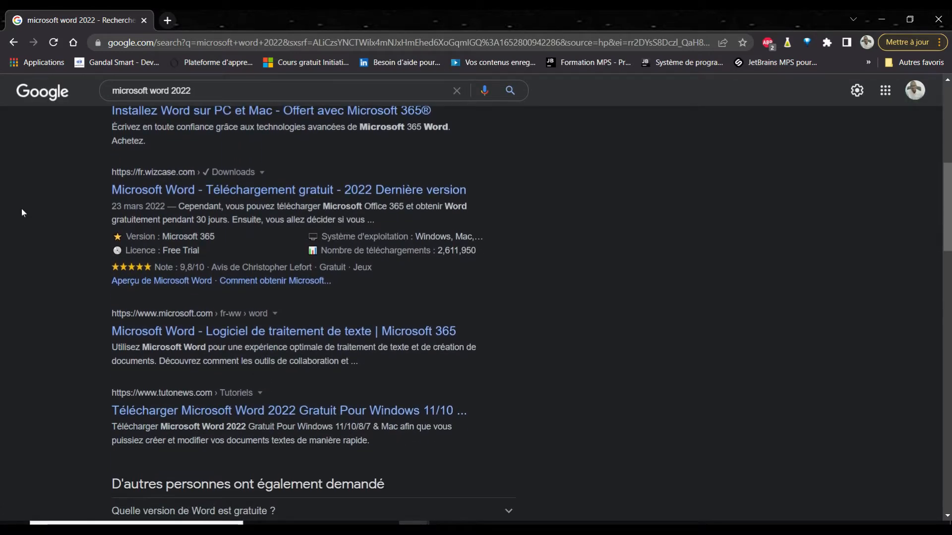
pyautogui.scroll(-1, 22, 213)
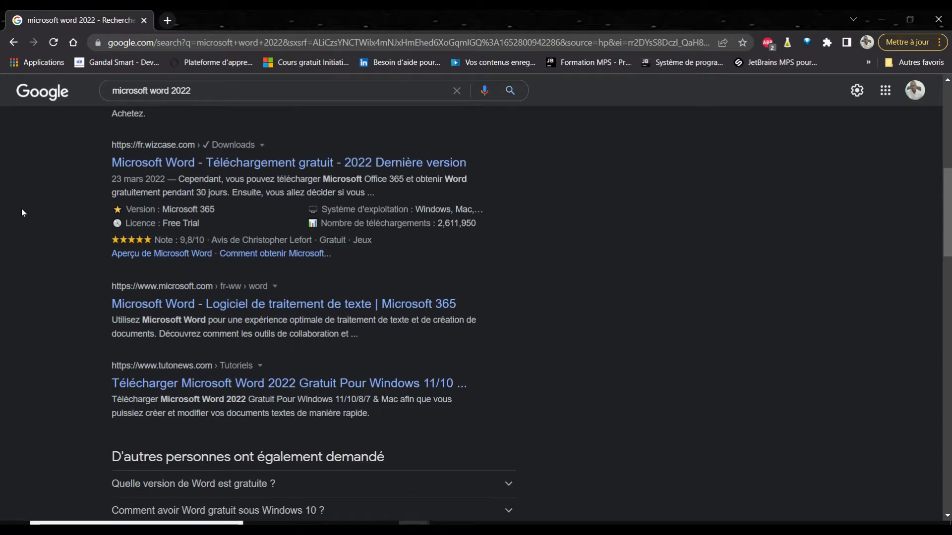
pyautogui.click(435, 282)
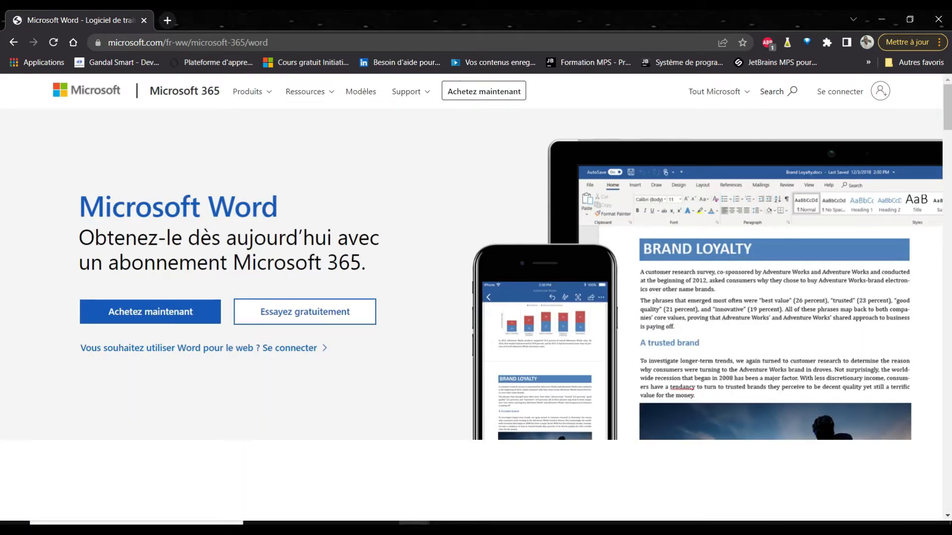
# - Follow the free-trial and purchase links on the Word page to view the Microsoft 365 offers
pyautogui.click(302, 307)
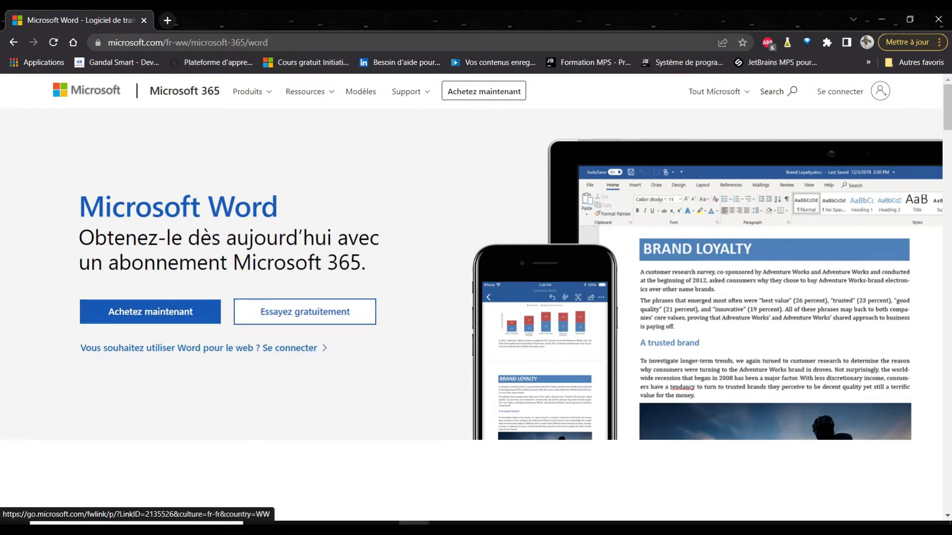
pyautogui.click(202, 317)
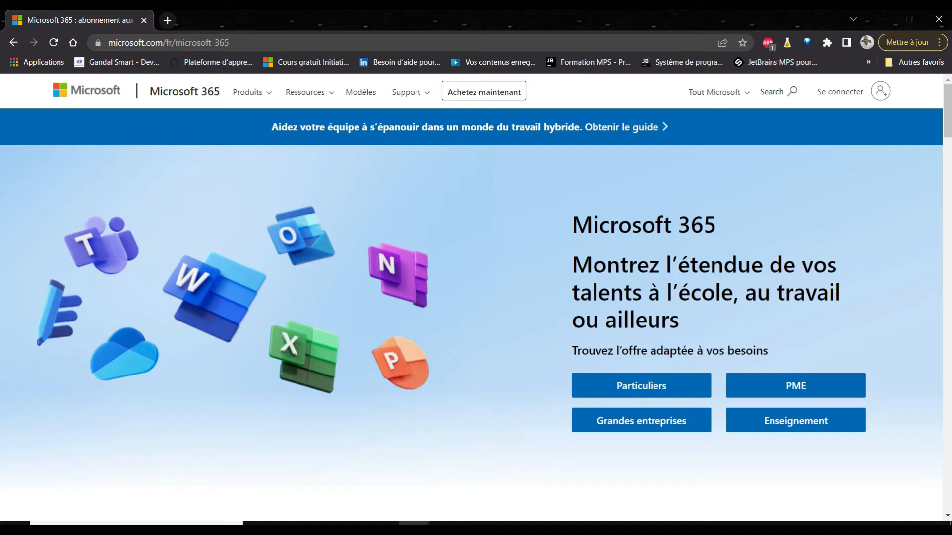
pyautogui.scroll(-1, 476, 297)
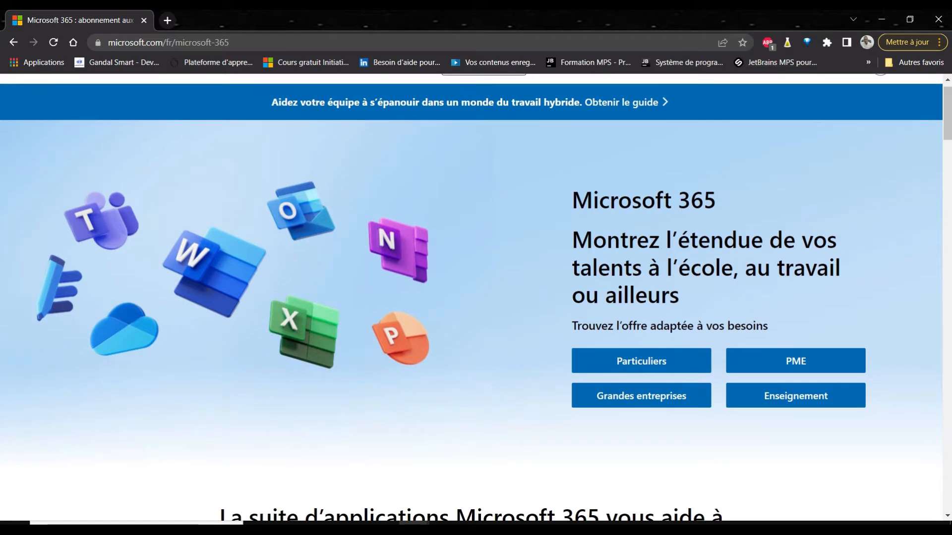
pyautogui.scroll(1, 476, 298)
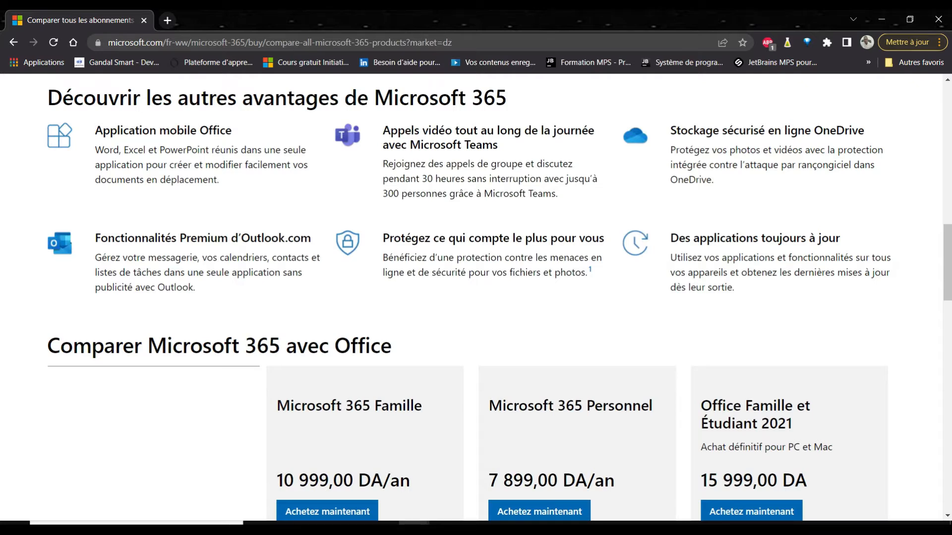
# - Examine the Microsoft 365 Famille, Microsoft 365 Personnel and Office Famille et Étudiant 2021 plans and prices on the comparison page
pyautogui.scroll(-1, 469, 302)
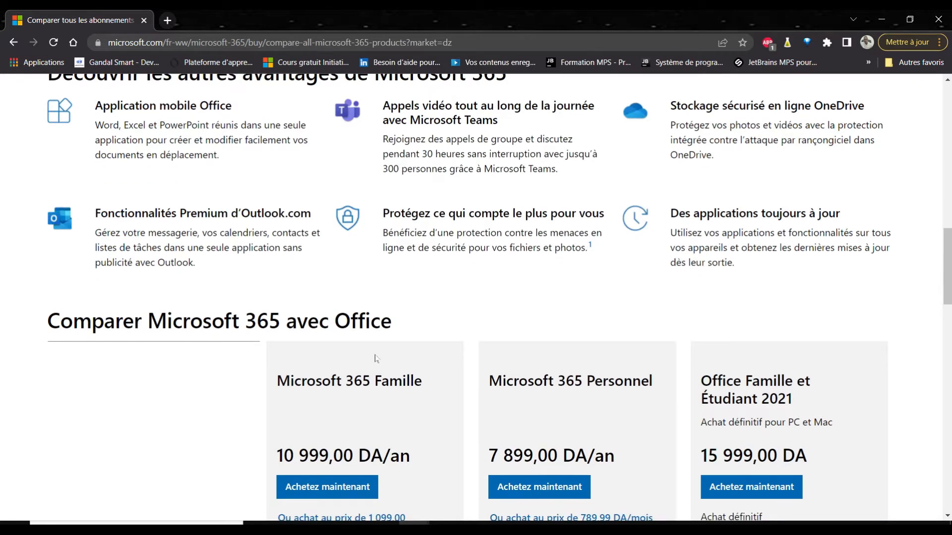
pyautogui.scroll(-6, 375, 358)
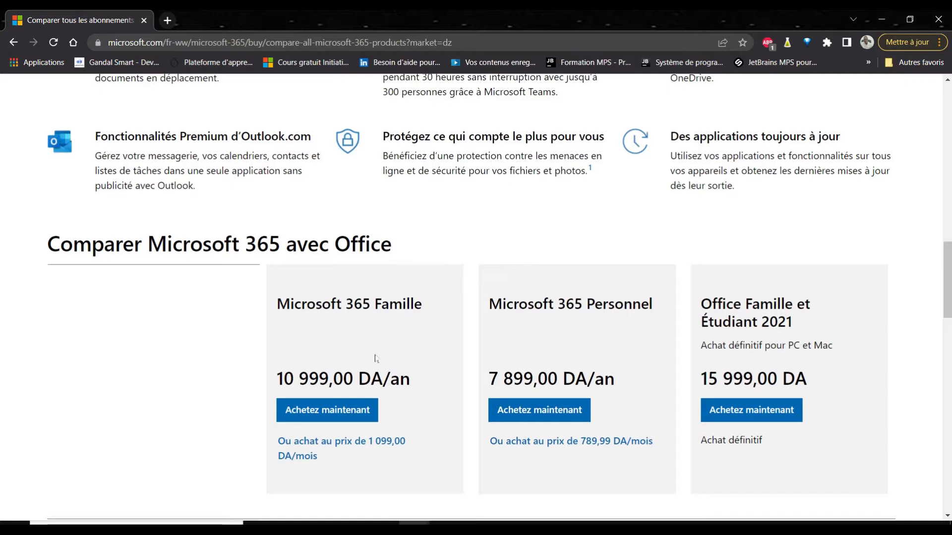
pyautogui.scroll(20, 375, 358)
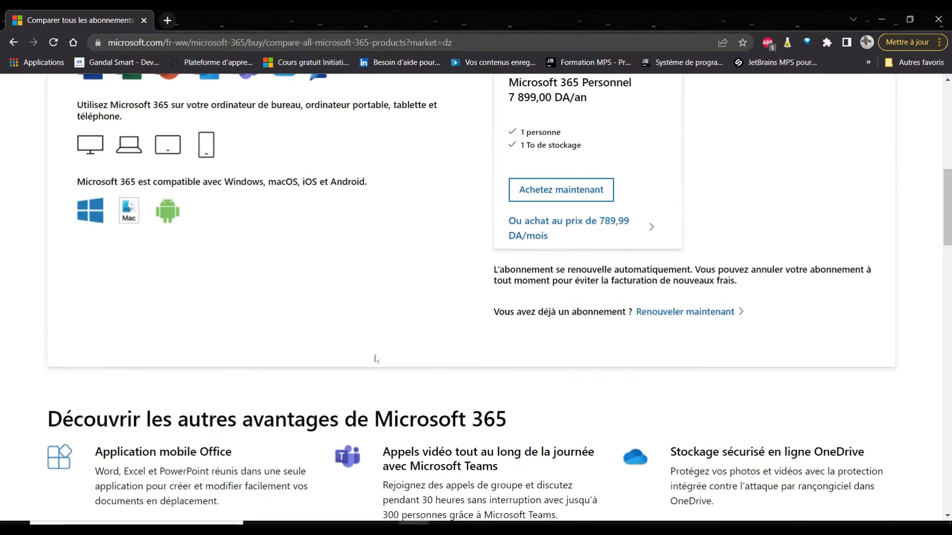
pyautogui.scroll(1, 470, 297)
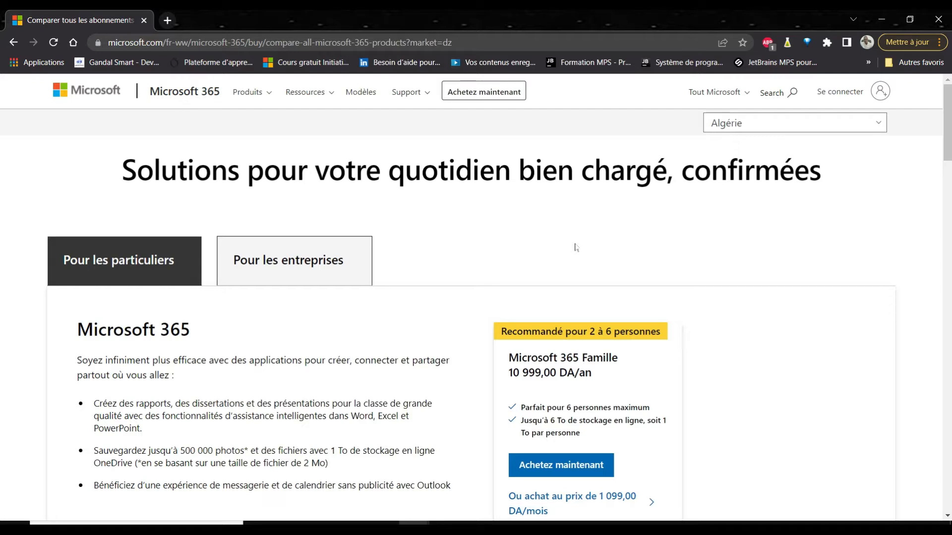
# - Bookmark the plan comparison page in the Barre de favoris folder and show the Windows desktop
pyautogui.hotkey('ctrl', 'd')
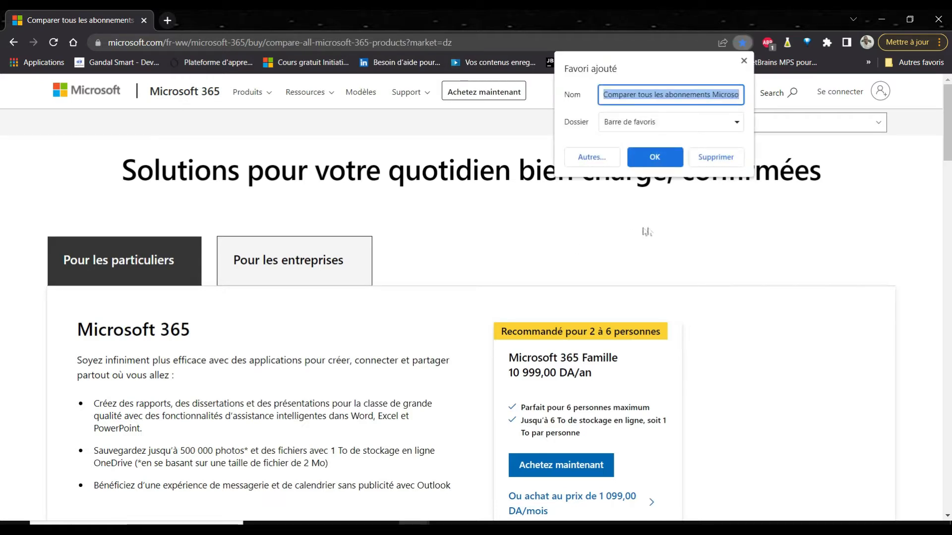
pyautogui.click(672, 272)
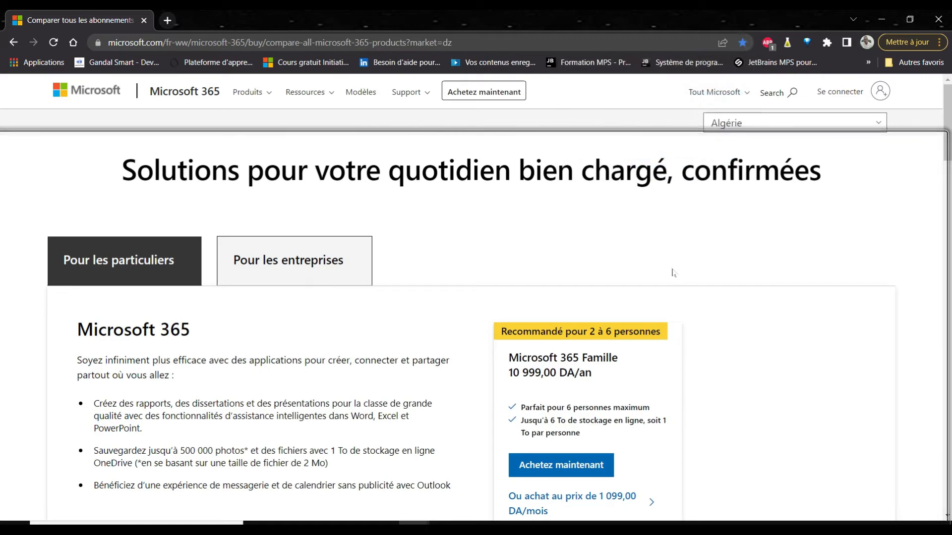
pyautogui.press('super+d')
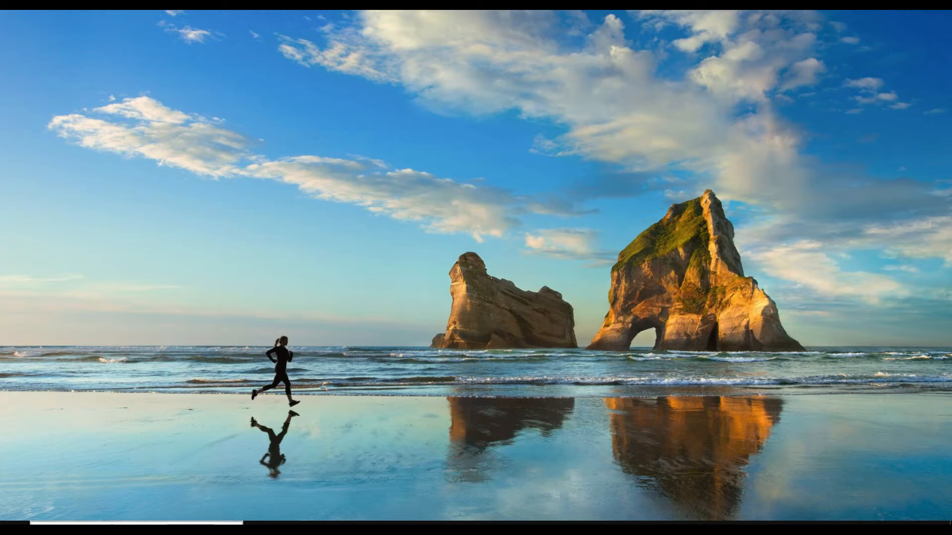
# - Look up the installed Word app with a Windows search for "word" and among the Start menu tiles
pyautogui.click(119, 528)
pyautogui.write('word')
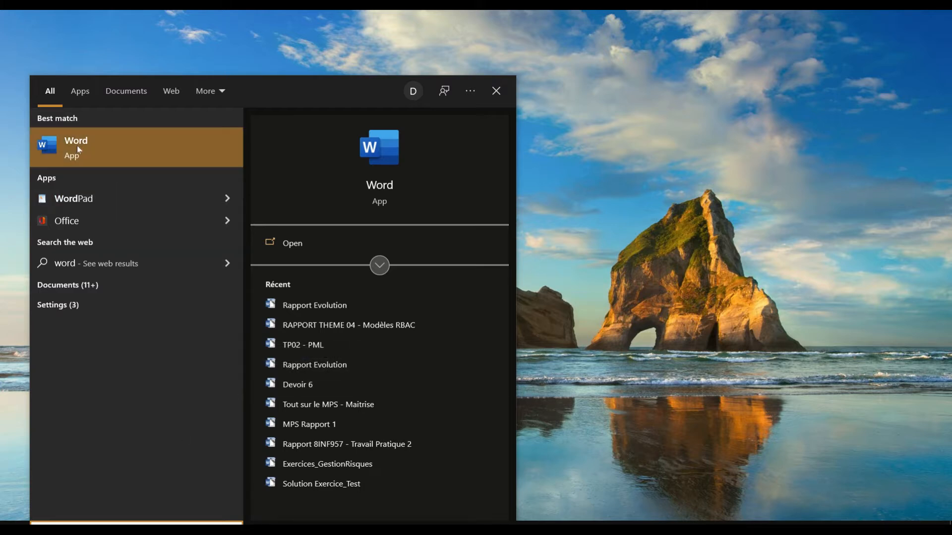
pyautogui.press('super')
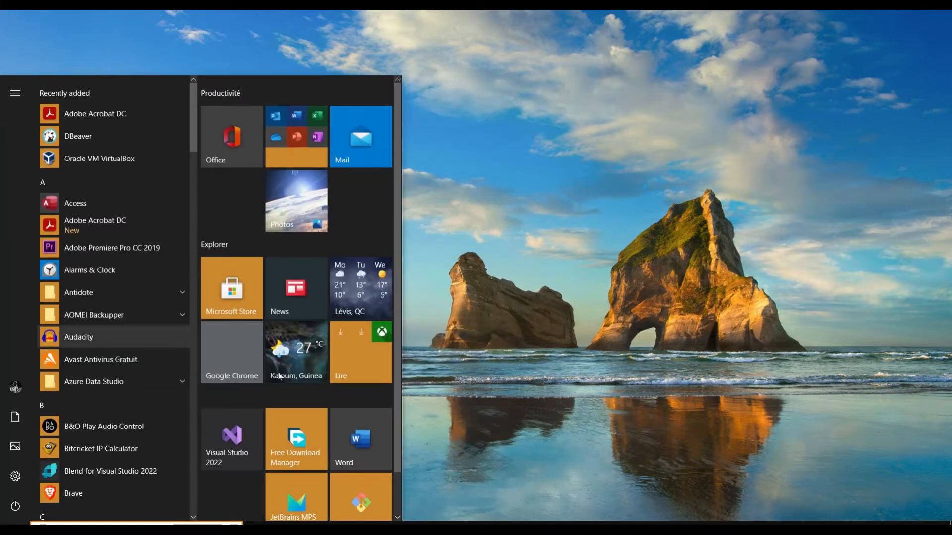
pyautogui.moveTo(398, 397); pyautogui.dragTo(388, 498)
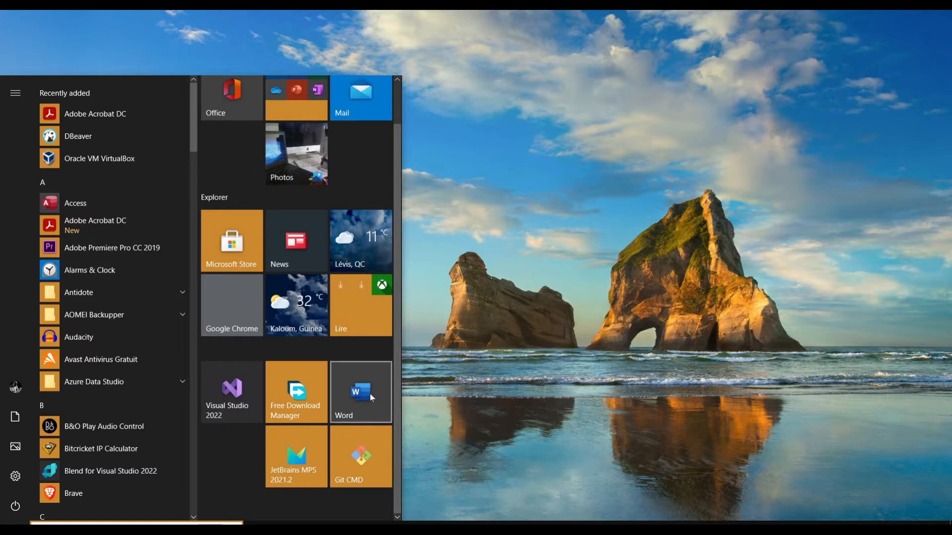
# - Launch Word by running the winword command from the Run dialog, and maximize its window
pyautogui.press('super+r')
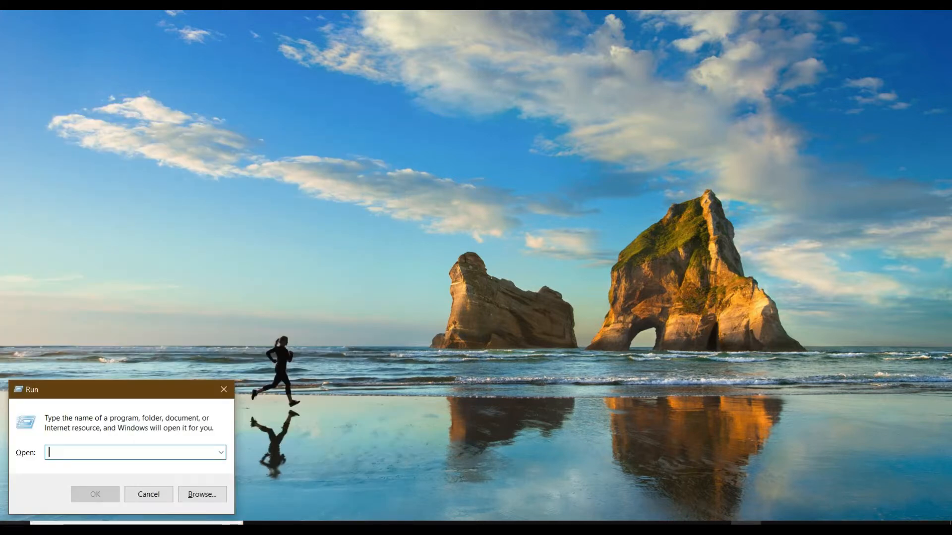
pyautogui.write('winword')
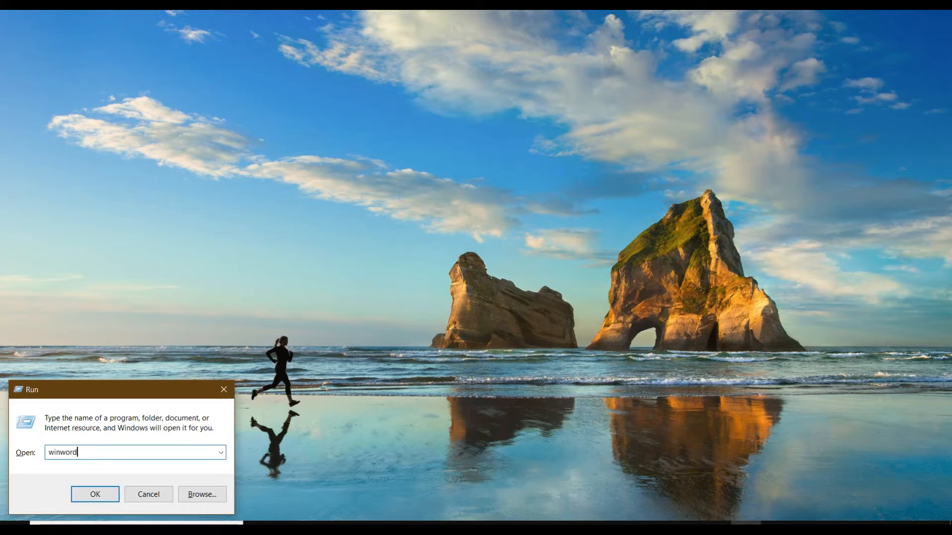
pyautogui.press('Return')
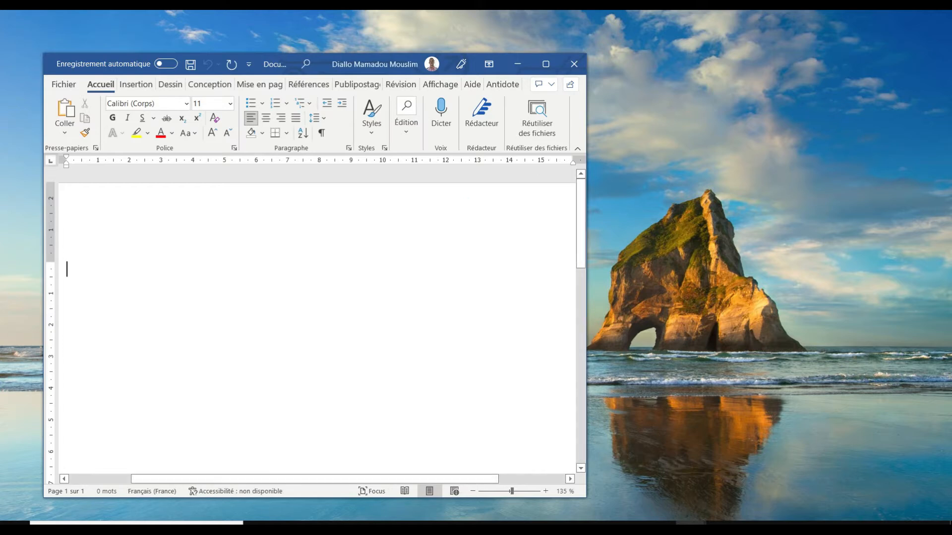
pyautogui.click(545, 64)
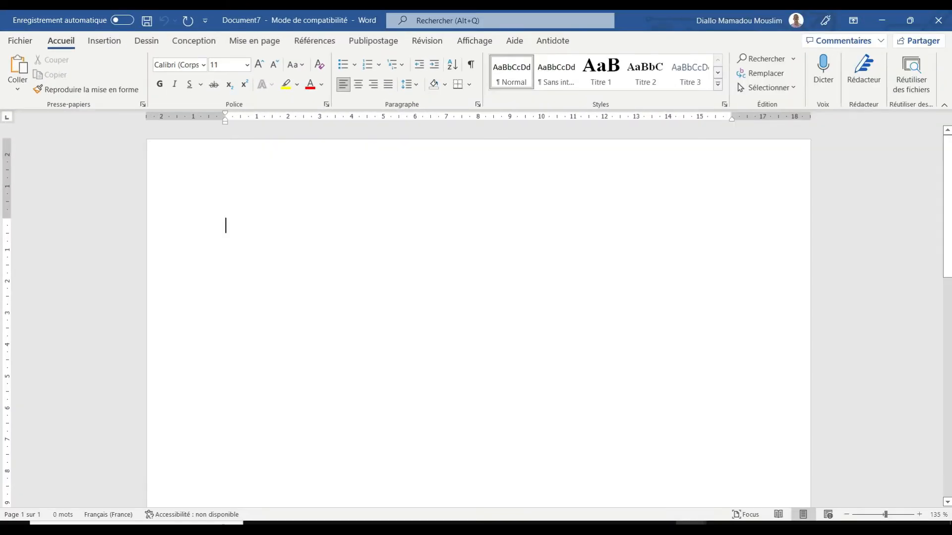
# - Browse the full gallery of new-document templates and narrow it to the suggested search "C.V. et lettres de motivation"
pyautogui.click(24, 43)
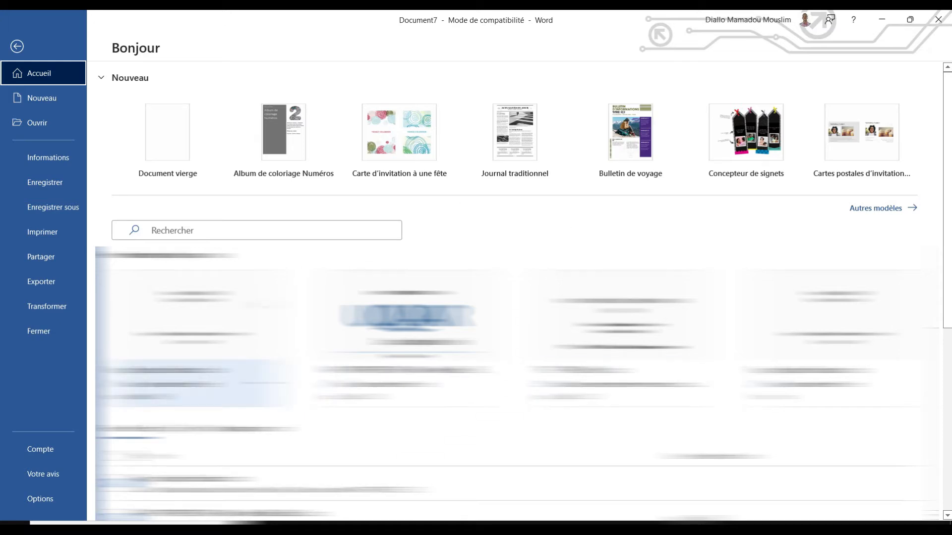
pyautogui.click(863, 211)
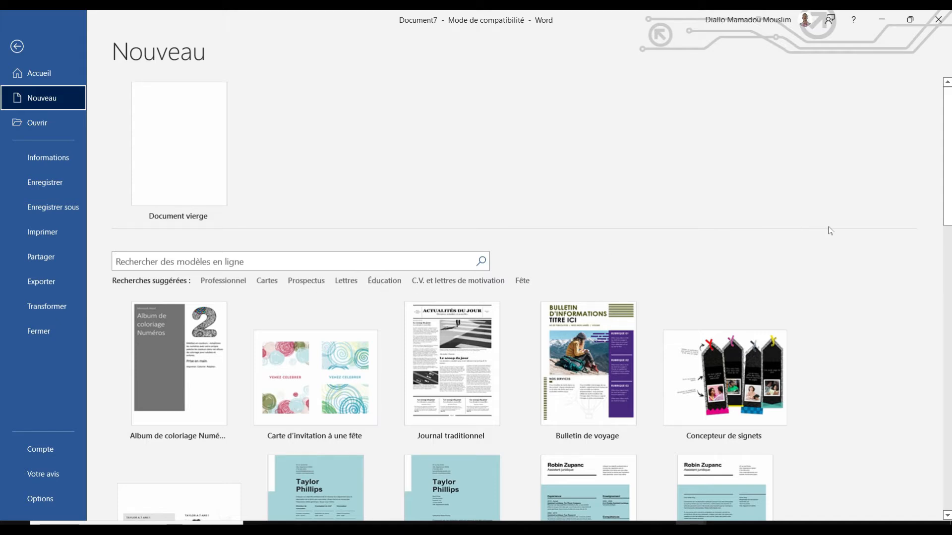
pyautogui.scroll(-6, 2, 199)
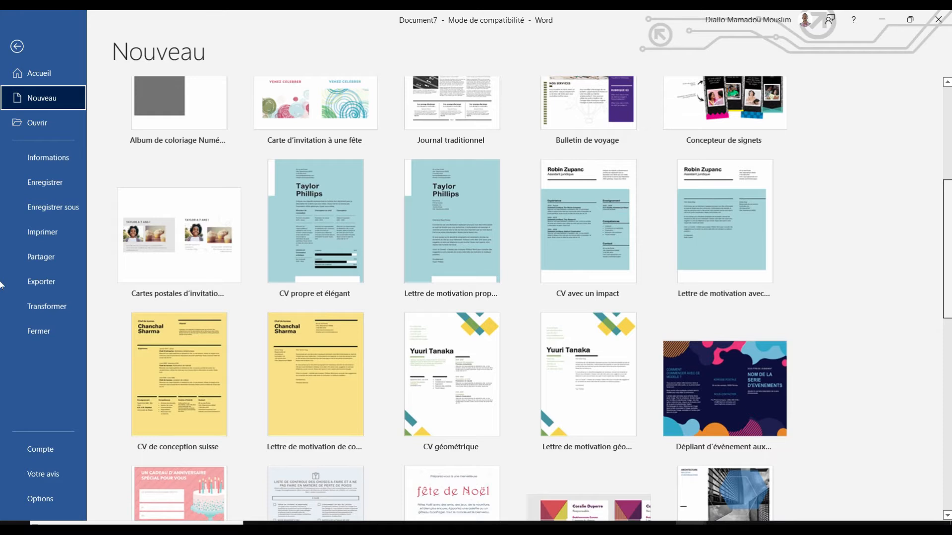
pyautogui.scroll(-6, 2, 284)
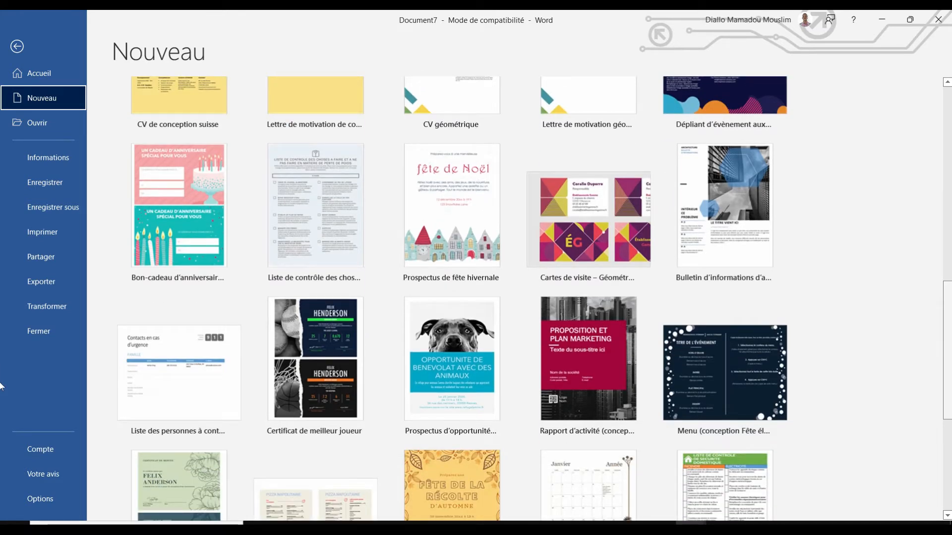
pyautogui.scroll(-6, 1, 365)
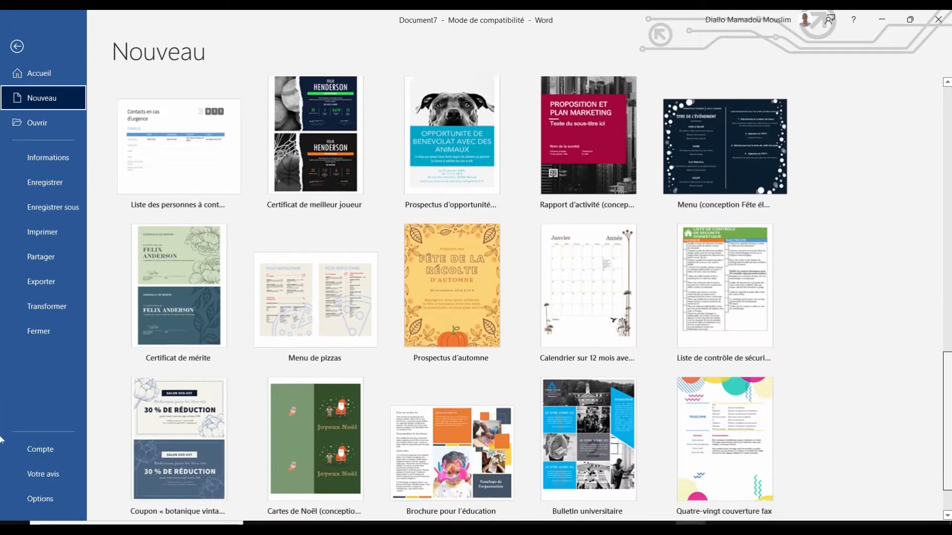
pyautogui.scroll(12, 2, 391)
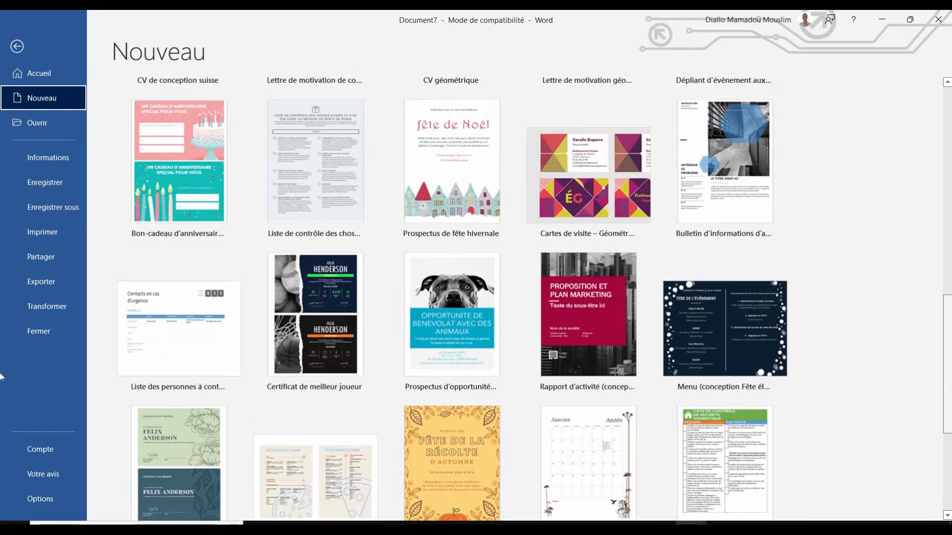
pyautogui.scroll(6, 1, 285)
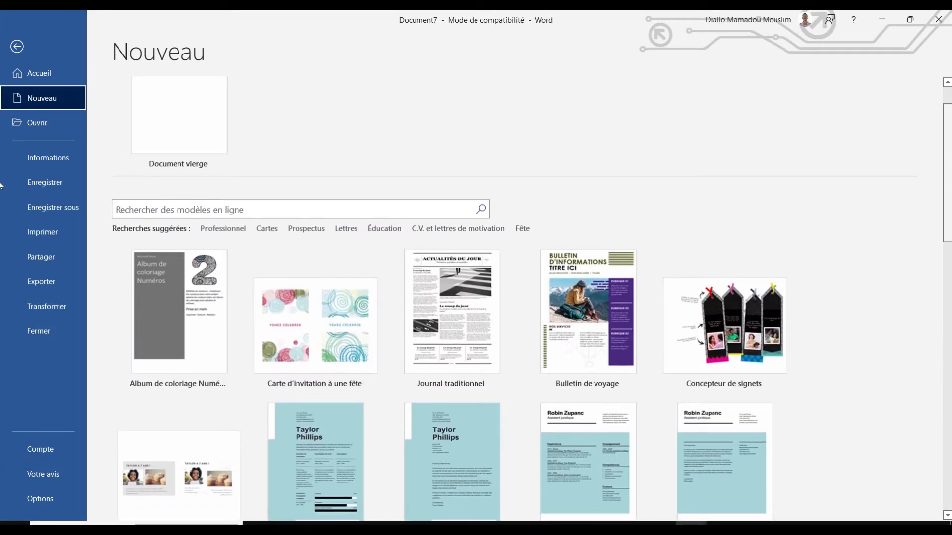
pyautogui.click(456, 231)
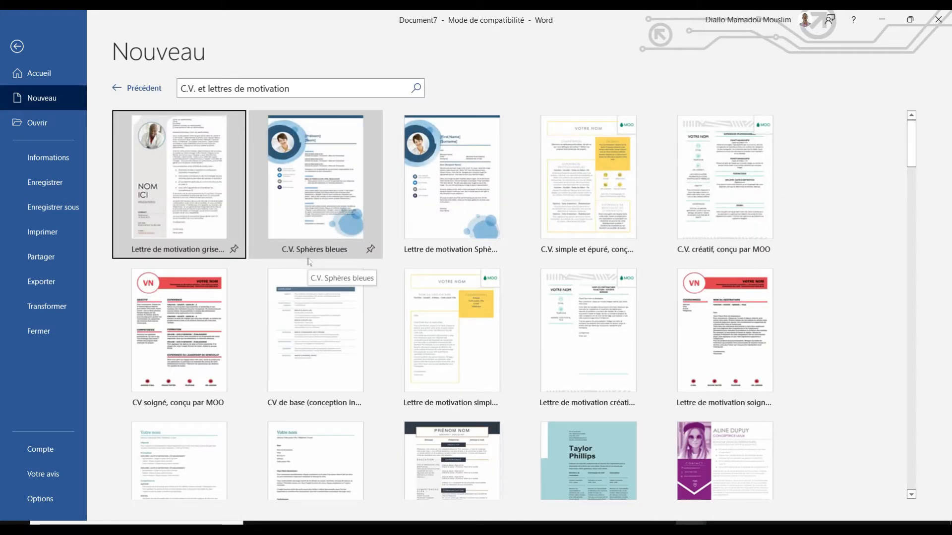
# - Create a new document from the "Lettre de motivation grise bleue" template and look through the resulting letter
pyautogui.click(184, 171)
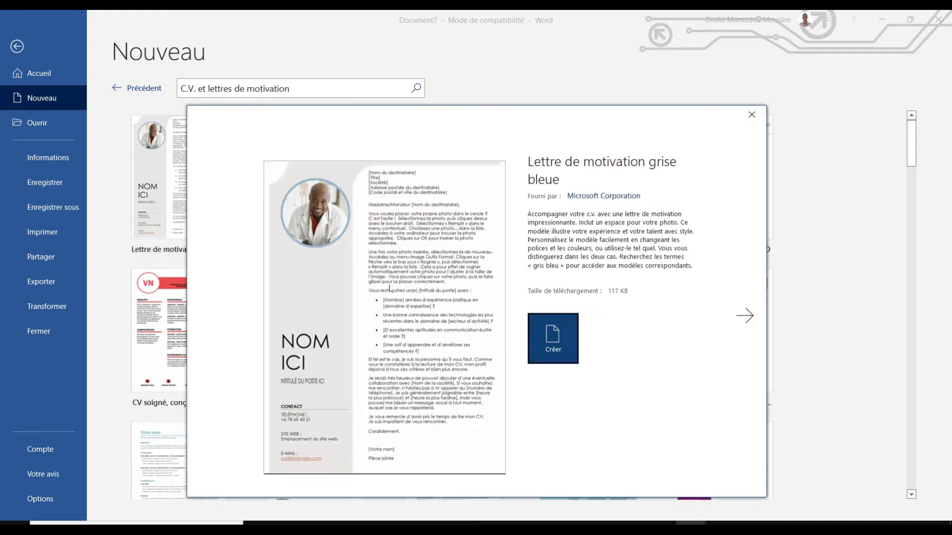
pyautogui.click(560, 356)
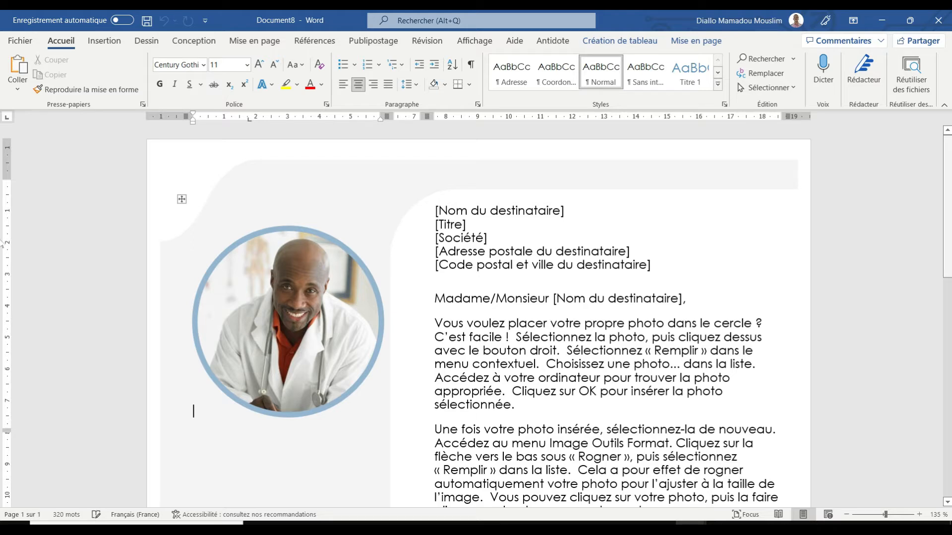
pyautogui.scroll(-10, 476, 318)
pyautogui.scroll(-3, 476, 317)
pyautogui.scroll(8, 476, 318)
pyautogui.scroll(5, 476, 317)
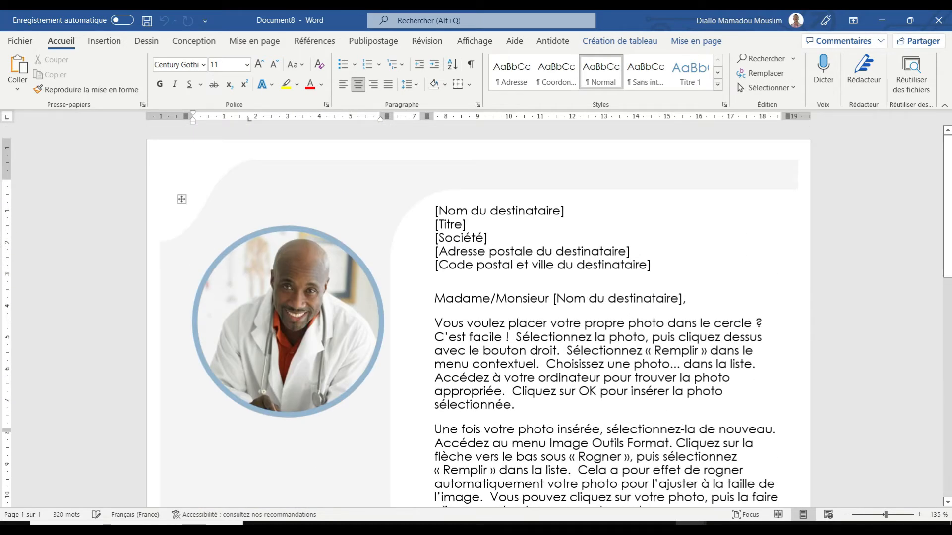
# - Look over the Accueil, Nouveau and Ouvrir pages of the file view
pyautogui.click(19, 39)
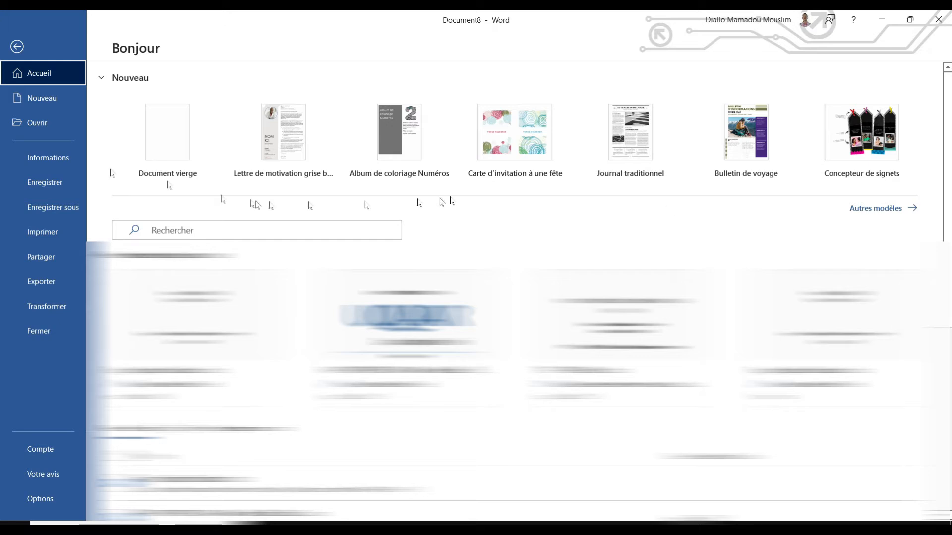
pyautogui.click(47, 98)
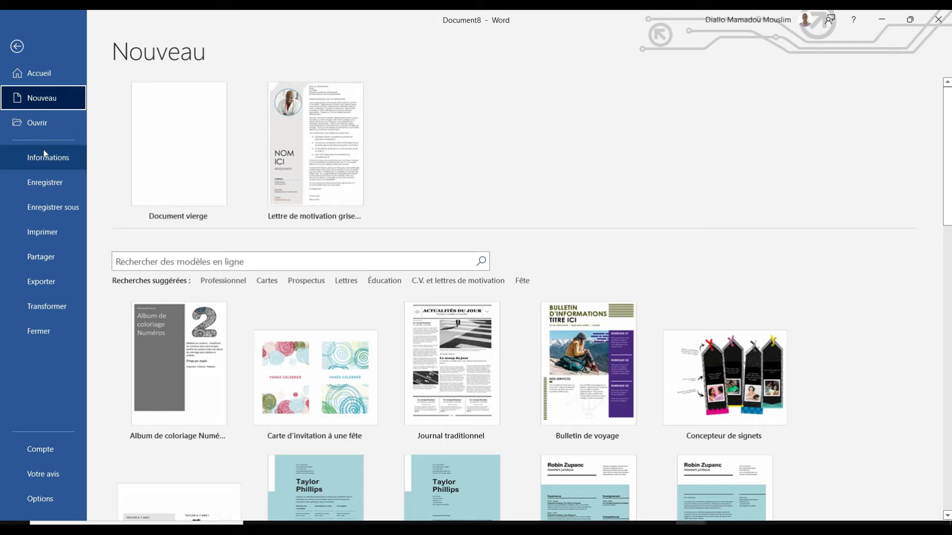
pyautogui.click(43, 126)
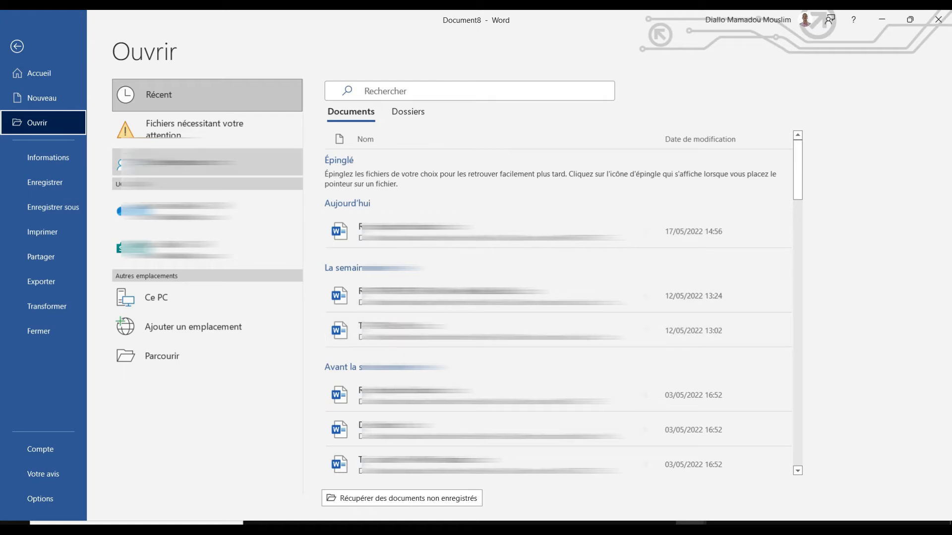
# - Examine the document's information page, including the options for managing unsaved documents and checking for issues
pyautogui.click(47, 163)
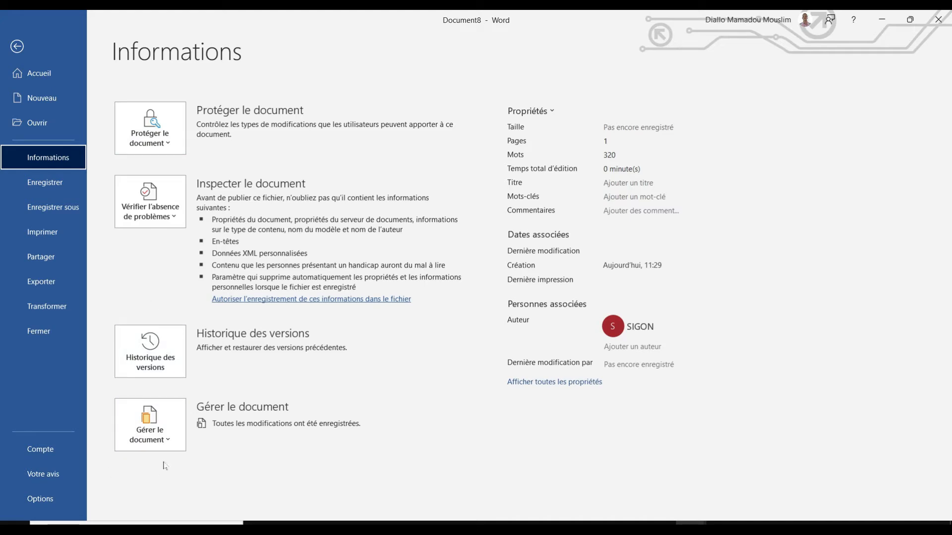
pyautogui.click(177, 445)
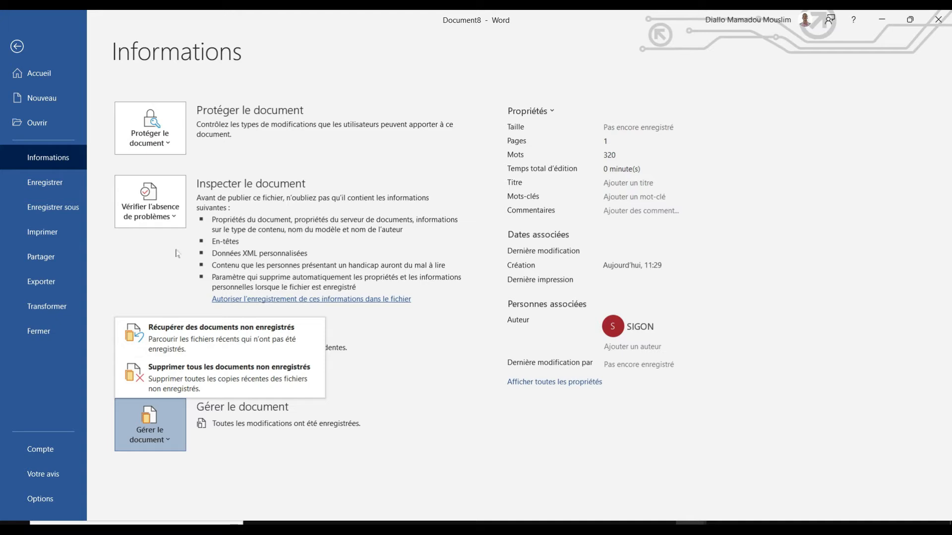
pyautogui.press('Escape')
pyautogui.click(182, 228)
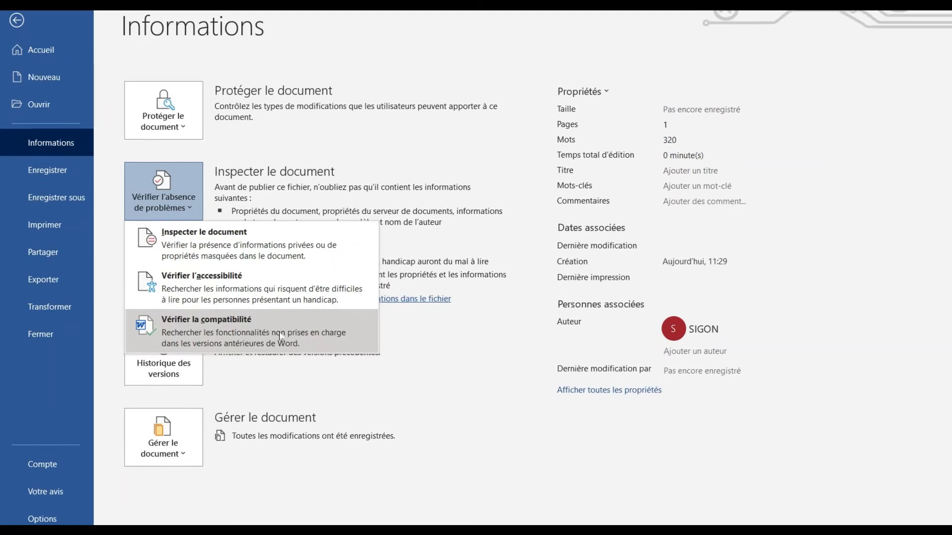
pyautogui.click(471, 357)
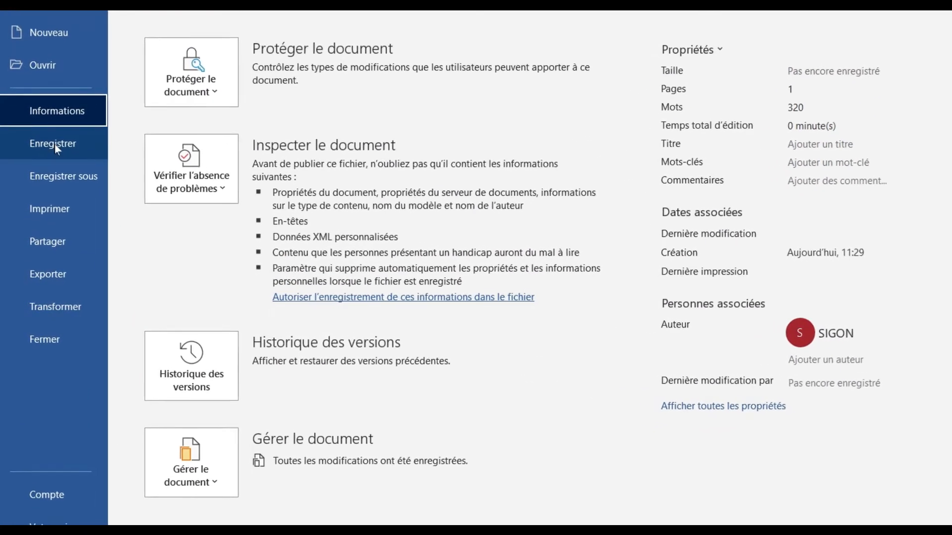
# - Examine the letter's save locations, print settings and sharing options, and return to the document
pyautogui.click(54, 144)
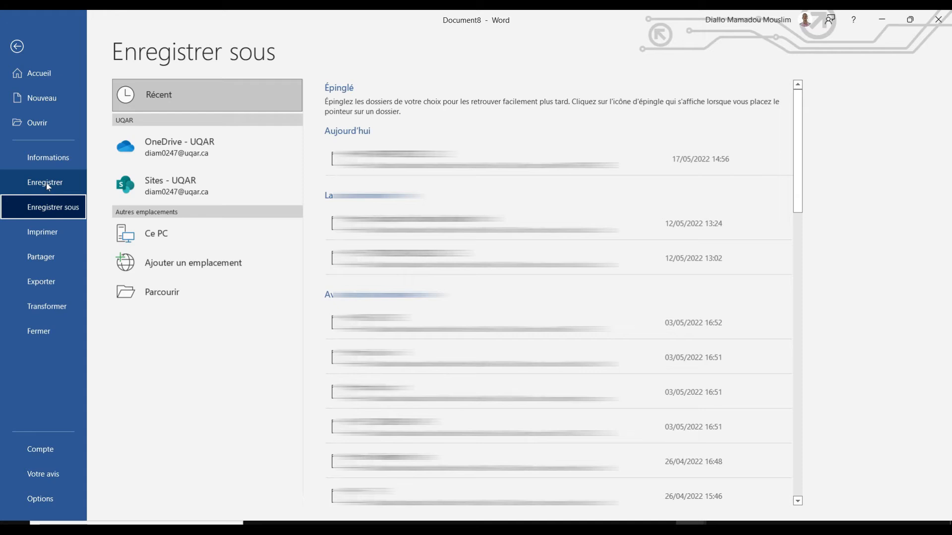
pyautogui.click(62, 235)
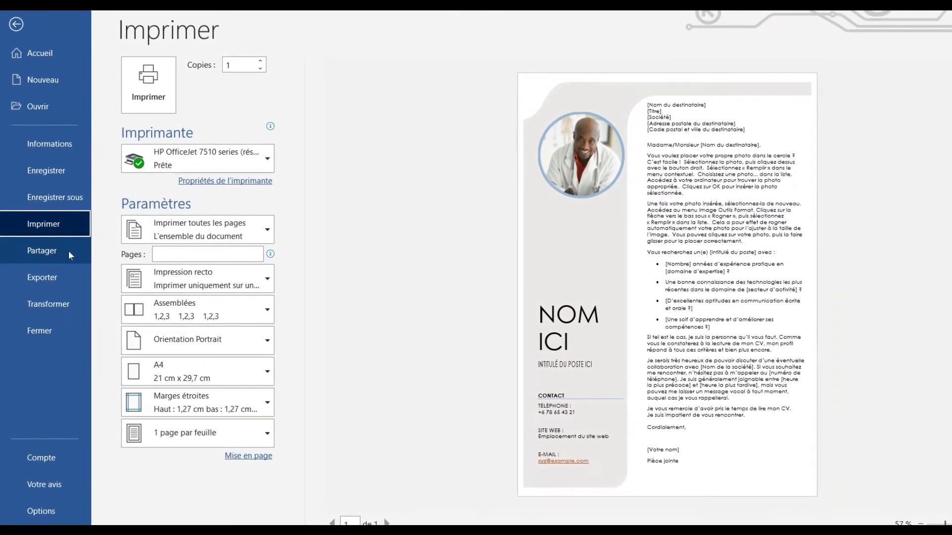
pyautogui.press('Escape')
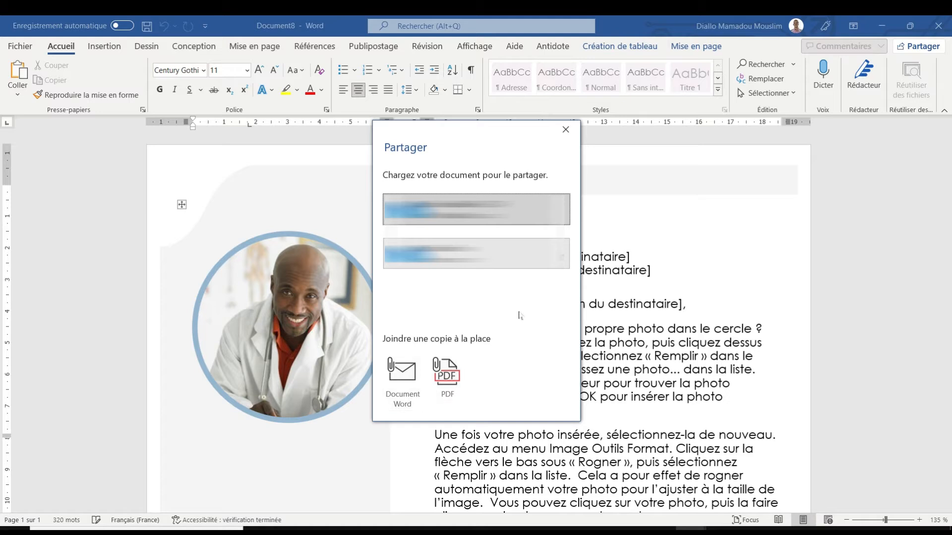
pyautogui.click(565, 129)
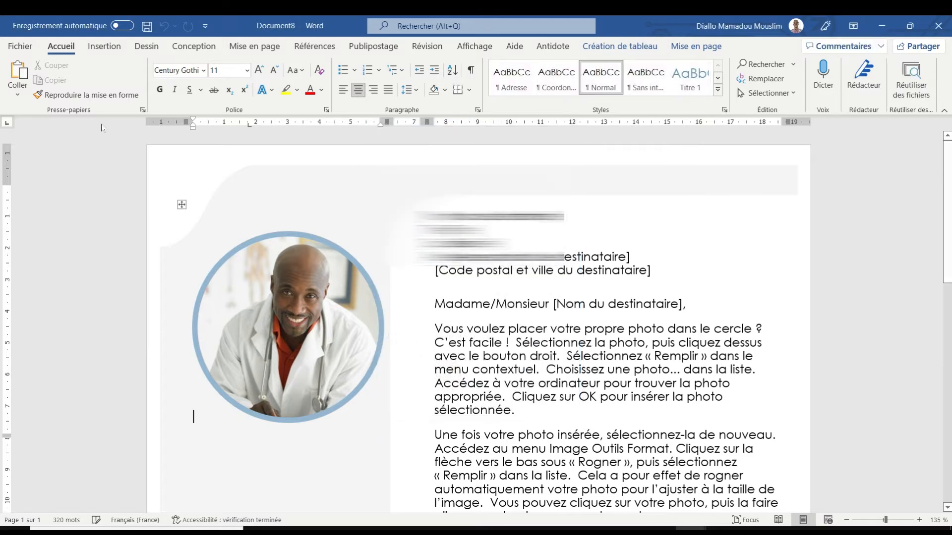
# - Review the PDF/XPS export options and show the options for transforming the letter into a web page
pyautogui.click(20, 46)
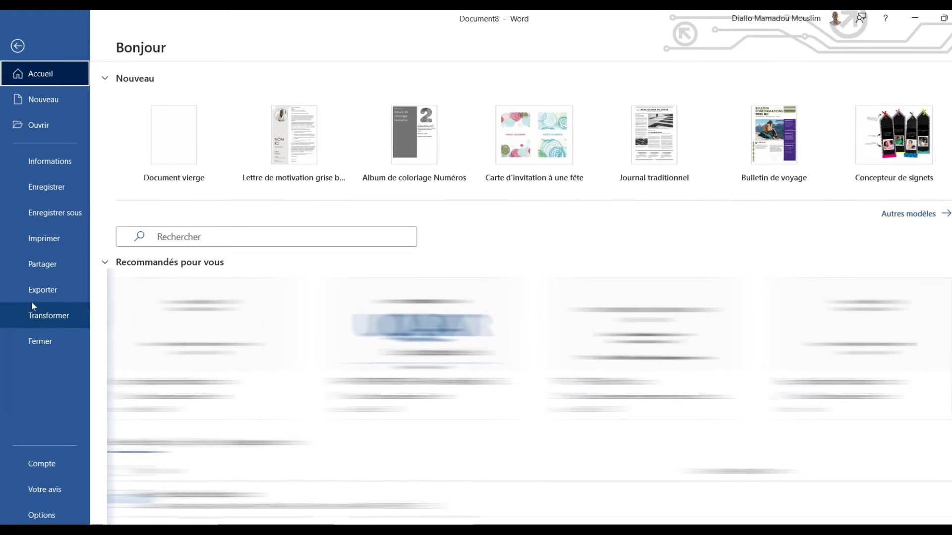
pyautogui.click(50, 291)
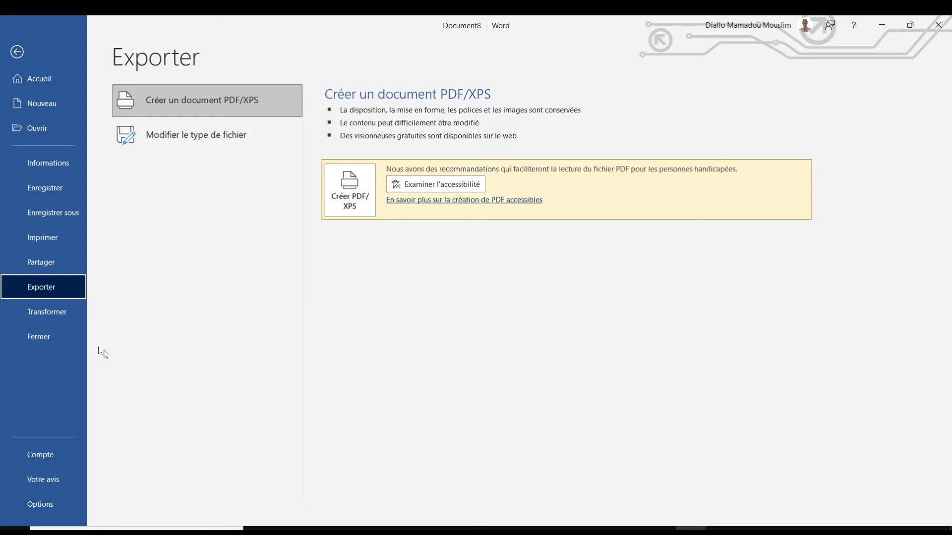
pyautogui.click(58, 310)
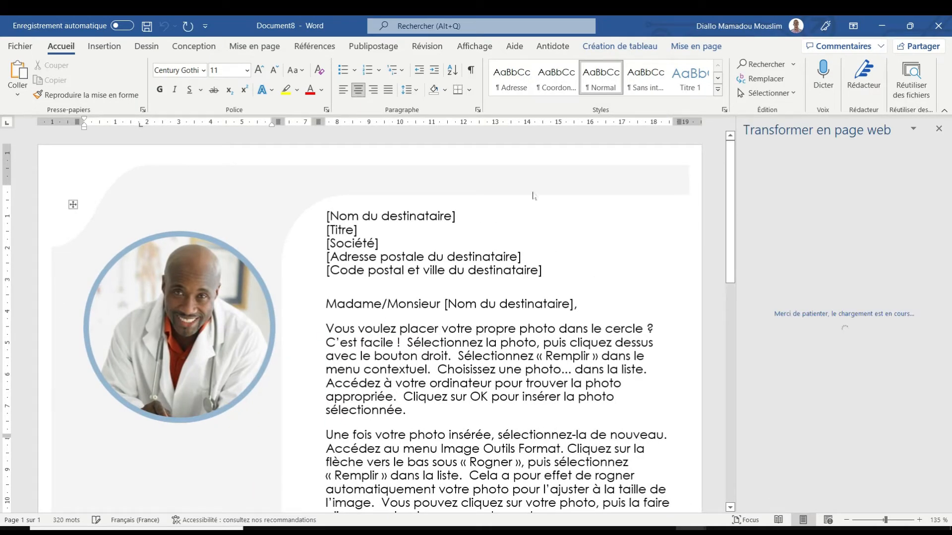
pyautogui.moveTo(734, 198); pyautogui.dragTo(734, 220)
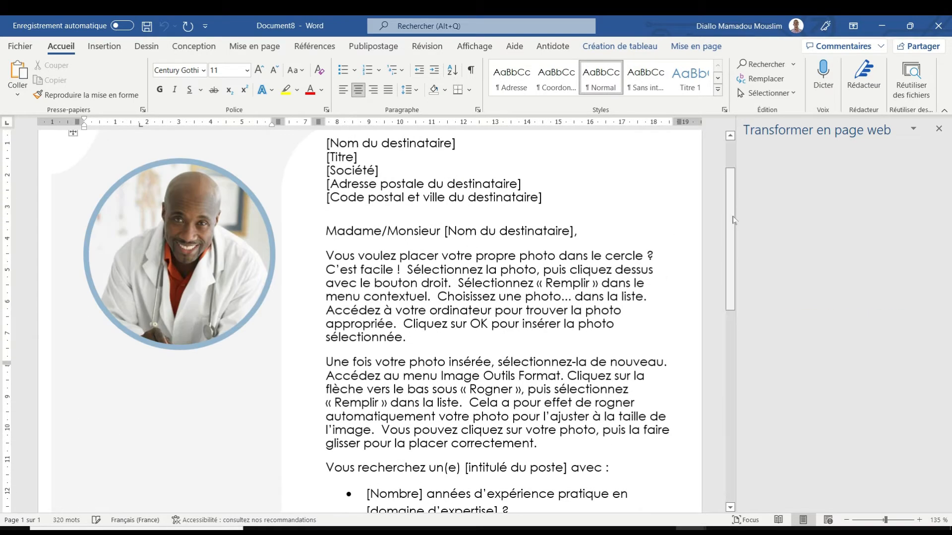
pyautogui.moveTo(730, 168); pyautogui.dragTo(730, 141)
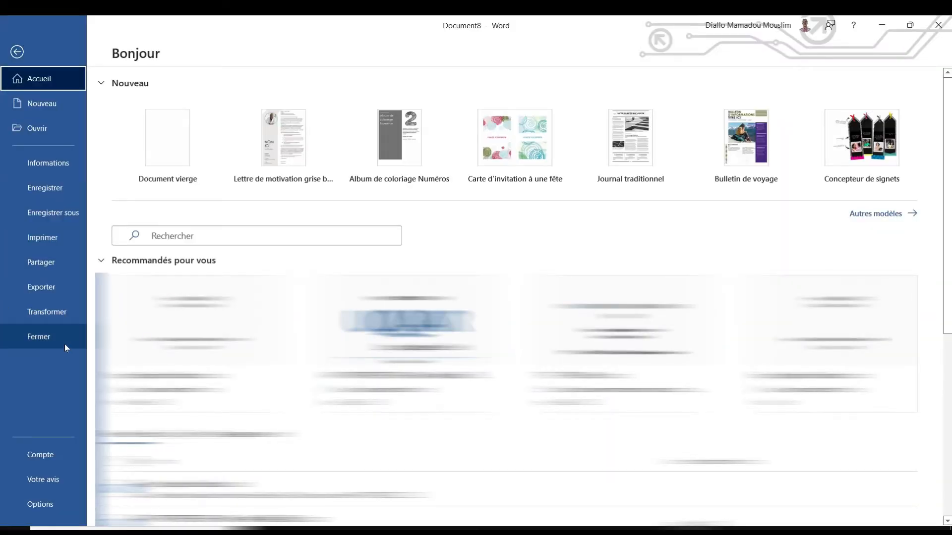
# - Look over the account information and feedback pages, and open the Word options
pyautogui.click(37, 456)
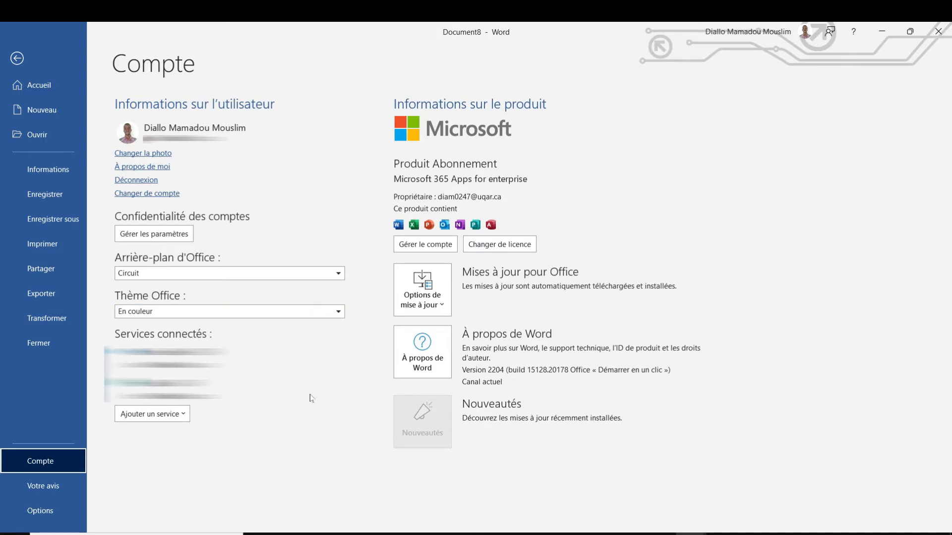
pyautogui.click(63, 494)
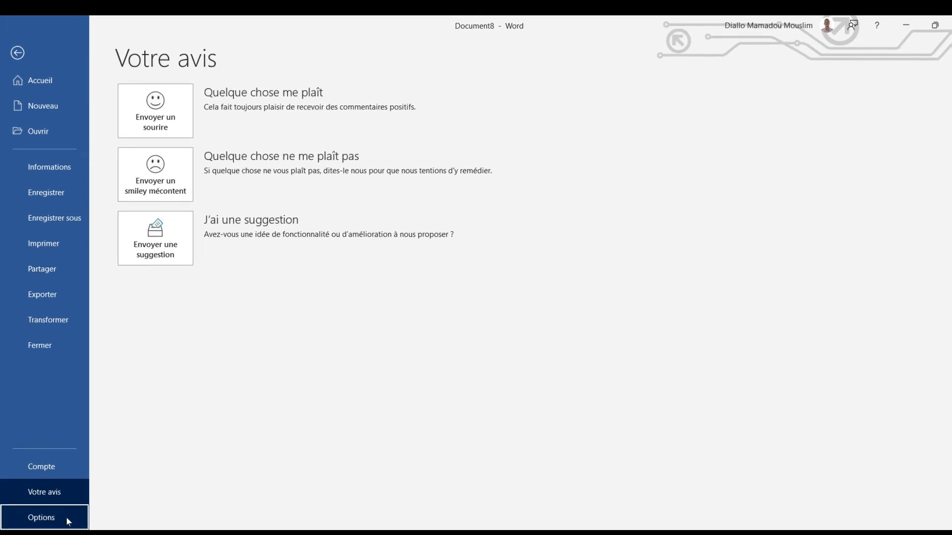
pyautogui.click(68, 519)
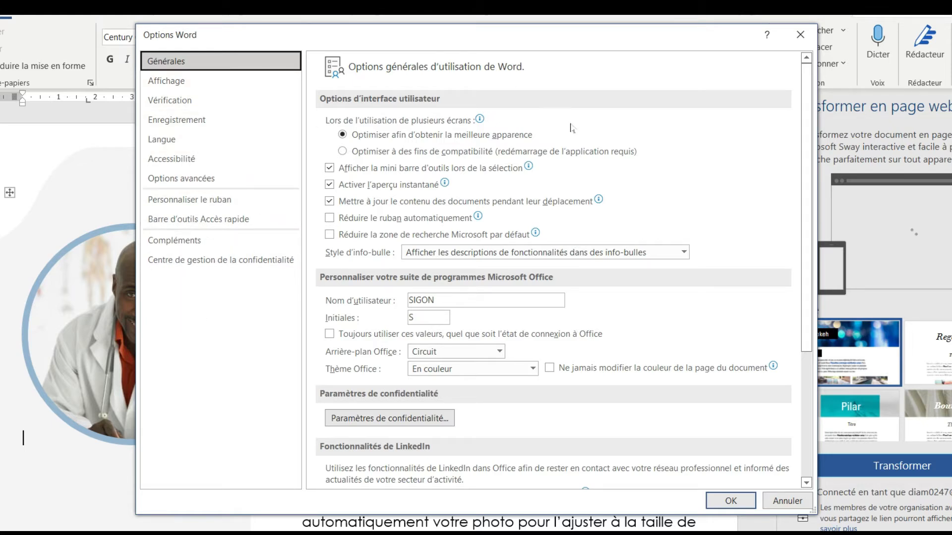
# - Examine the document saving and display settings in the Word options
pyautogui.moveTo(809, 133); pyautogui.dragTo(644, 109)
pyautogui.click(218, 126)
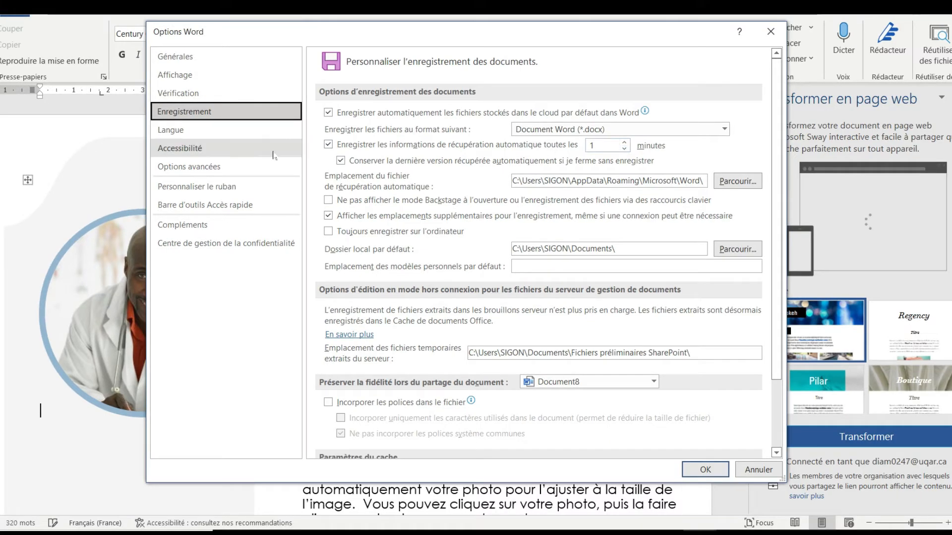
pyautogui.click(222, 80)
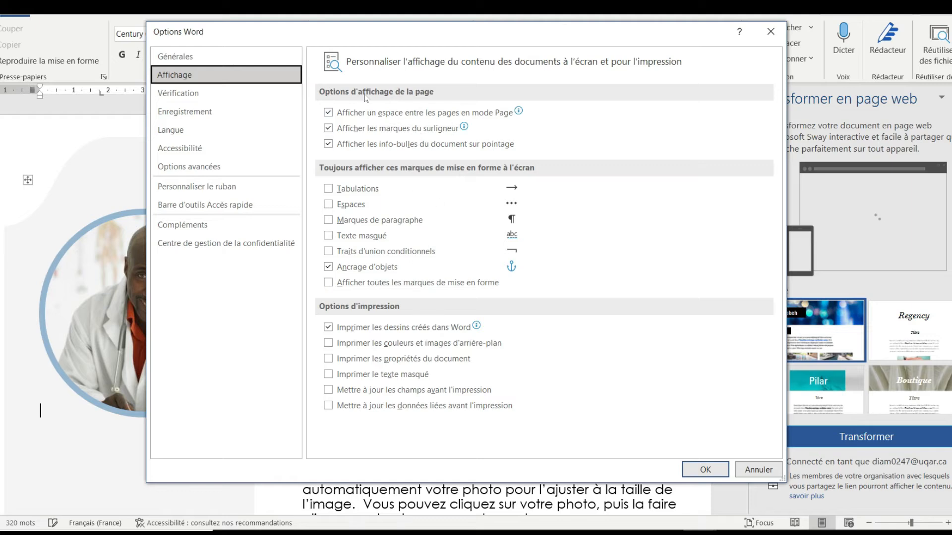
# - Set the Office theme to Gris foncé in the general Word options and apply it
pyautogui.click(245, 57)
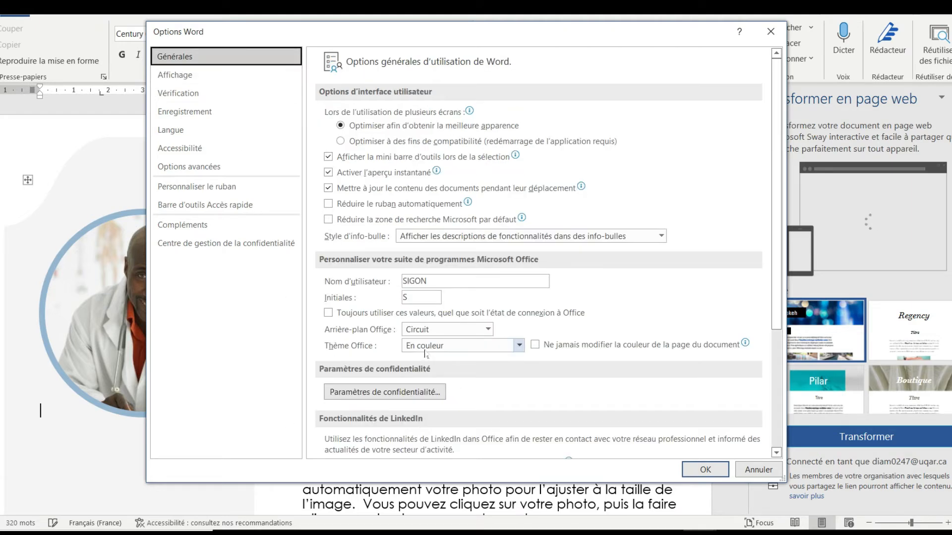
pyautogui.click(456, 347)
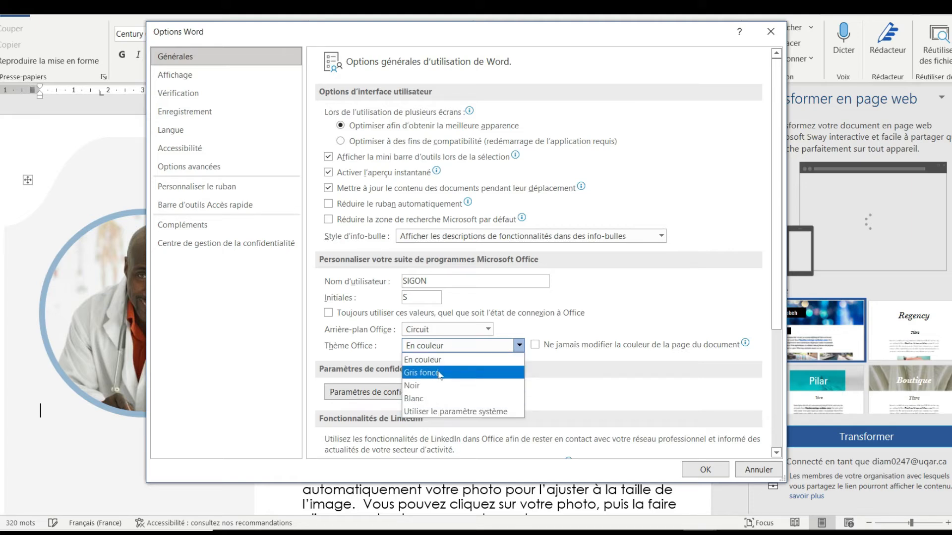
pyautogui.press('Escape')
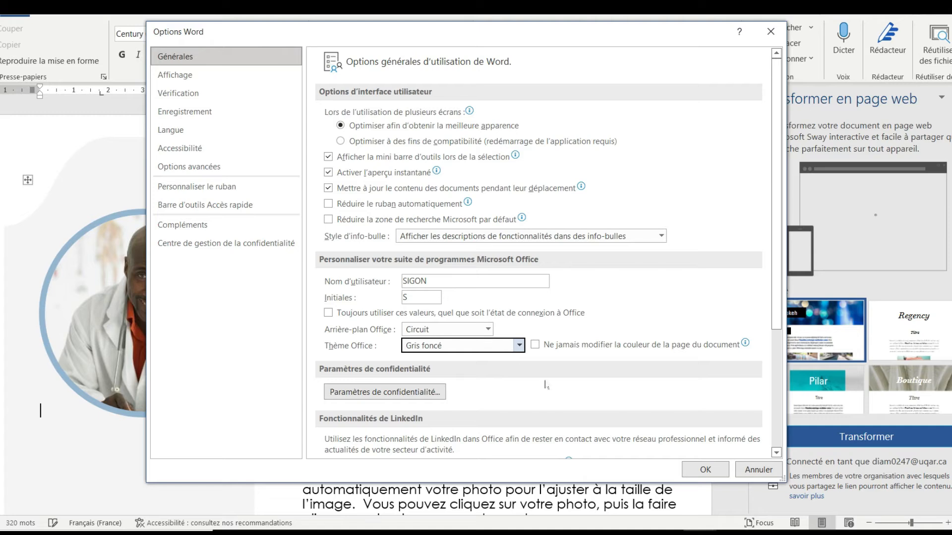
pyautogui.click(700, 469)
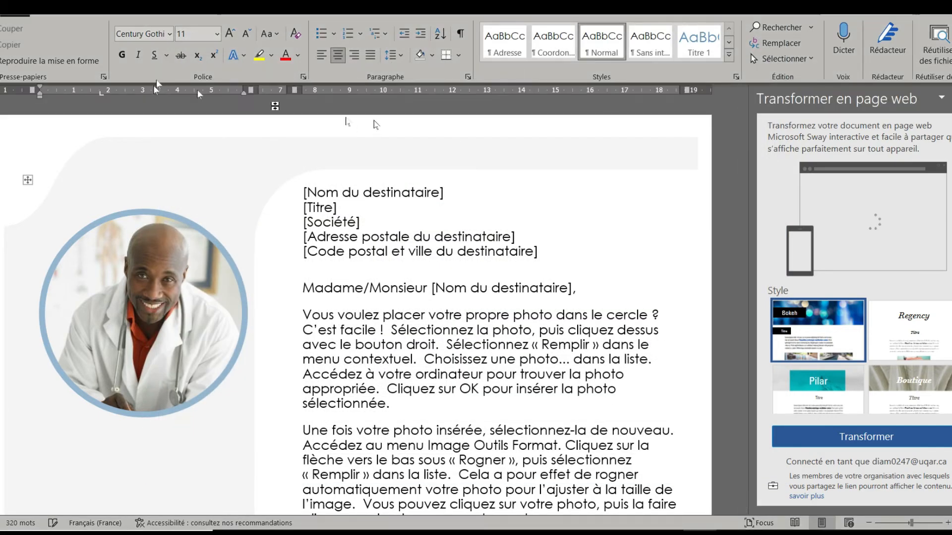
# - Reopen the Word options, set the Office theme back to En couleur and apply it
pyautogui.click(4, 17)
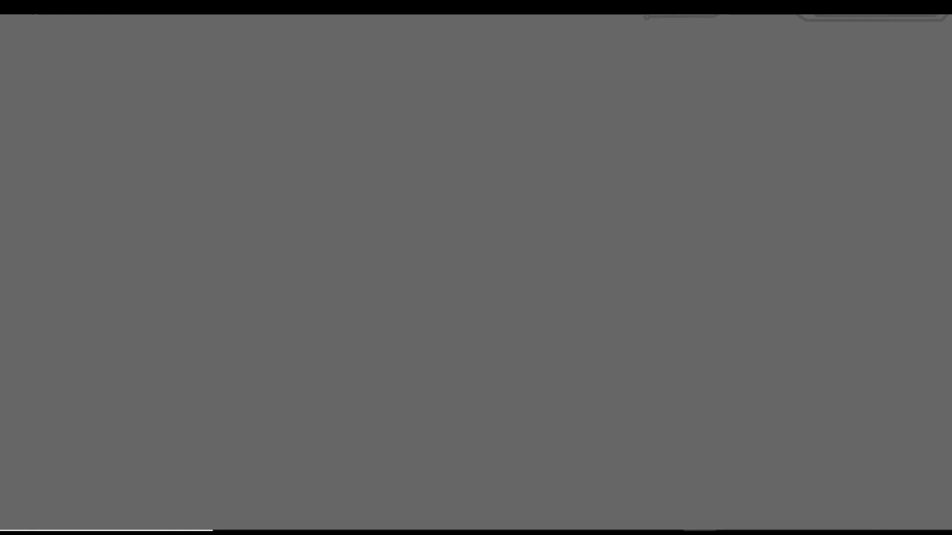
pyautogui.click(20, 506)
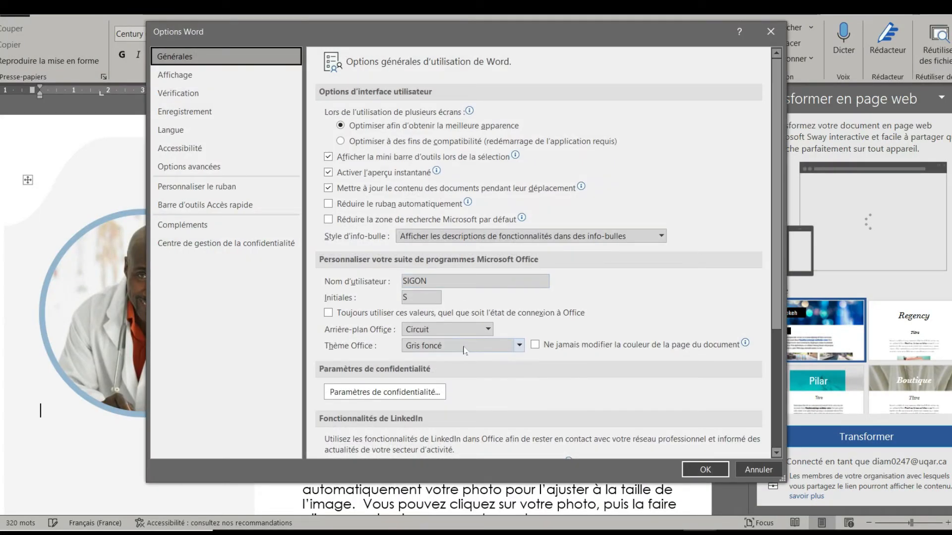
pyautogui.click(467, 345)
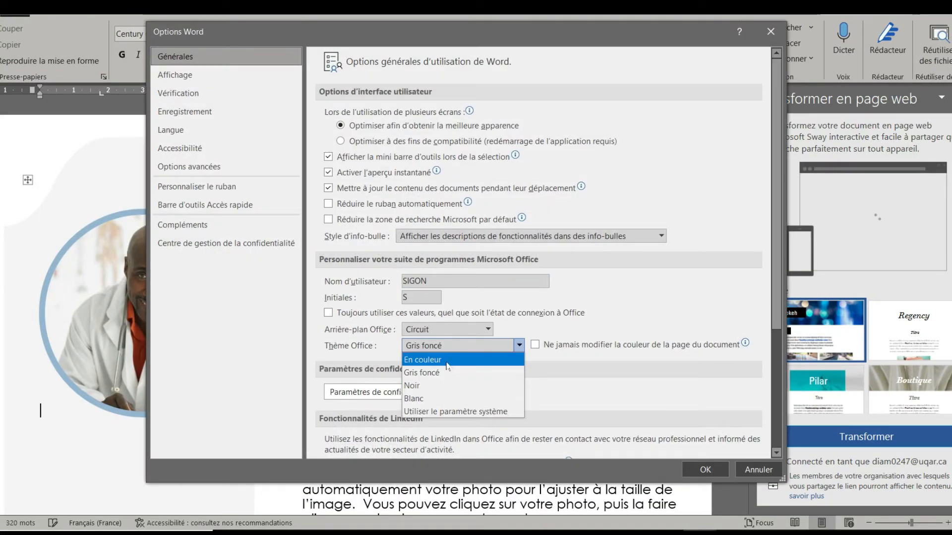
pyautogui.click(447, 361)
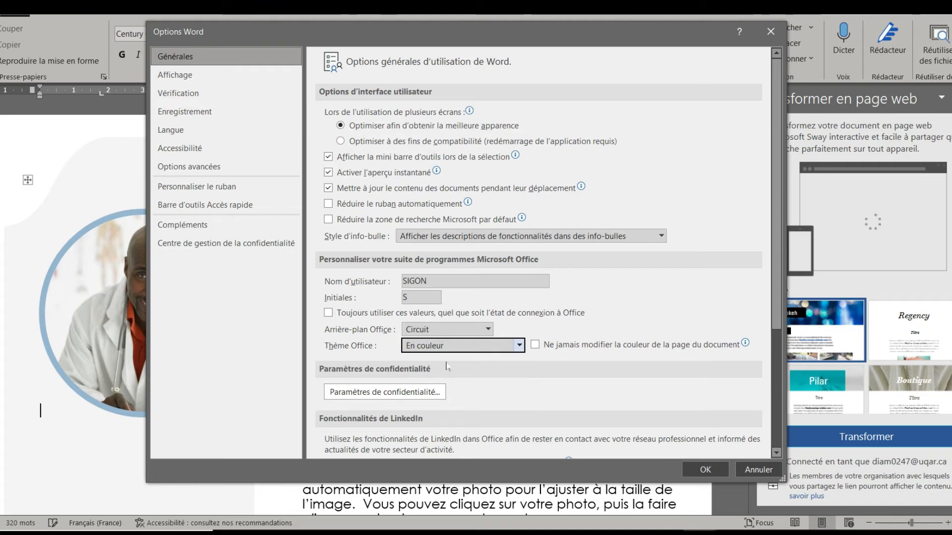
pyautogui.click(706, 470)
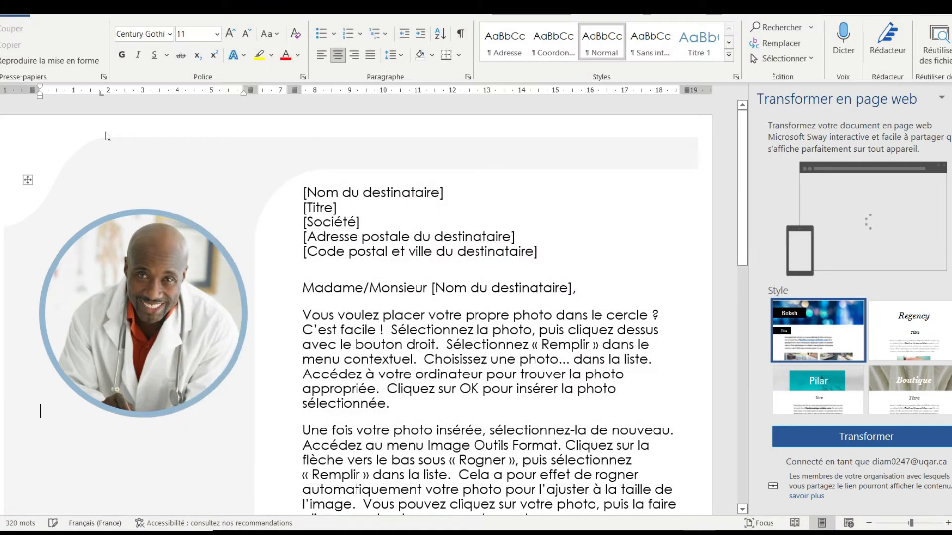
# - Display the ribbon and keyboard shortcut customization settings in the Word options
pyautogui.click(1, 7)
pyautogui.click(16, 497)
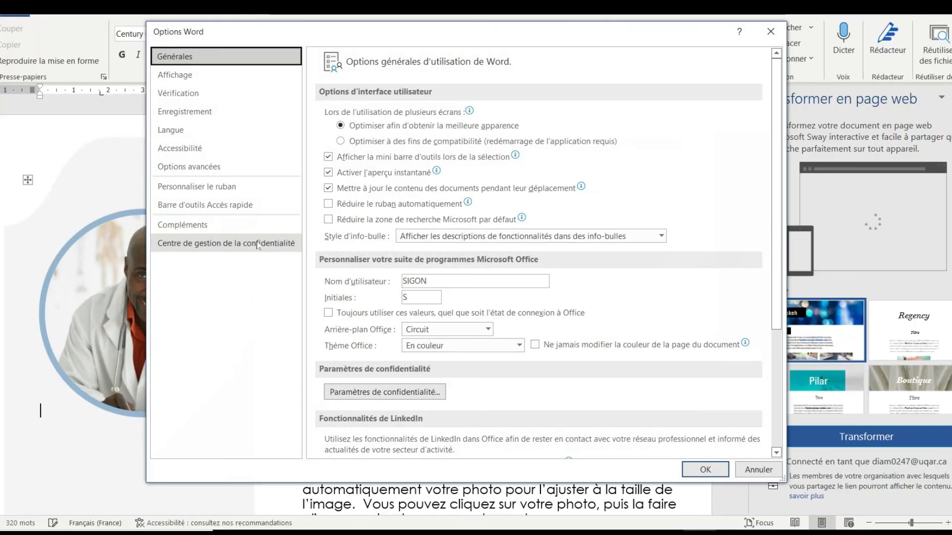
pyautogui.click(201, 188)
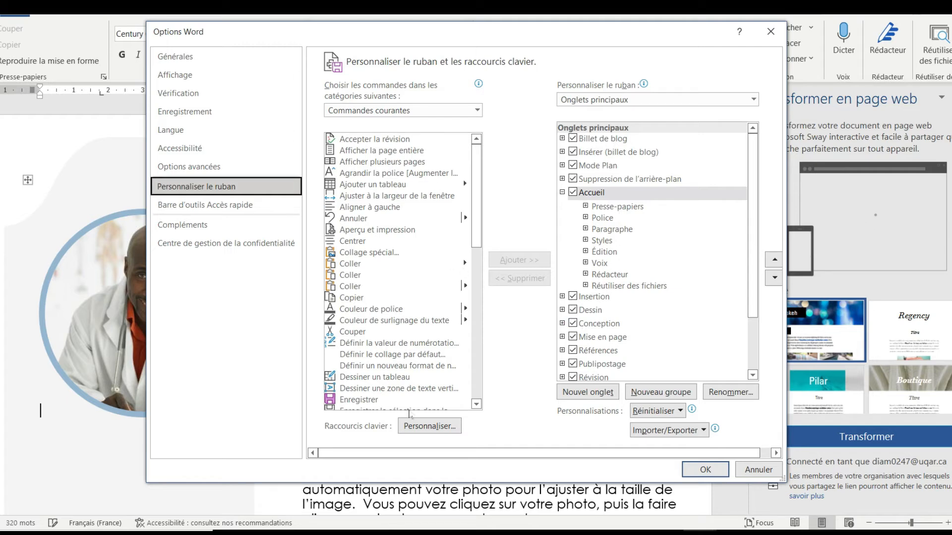
# - Examine the list of common commands and the main tabs in the ribbon customization settings
pyautogui.moveTo(476, 238); pyautogui.dragTo(483, 446)
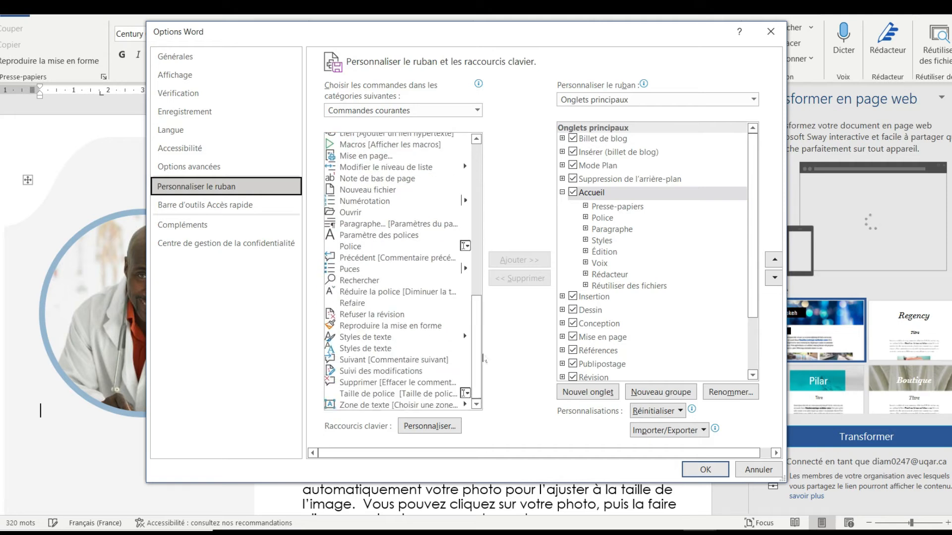
pyautogui.click(477, 186)
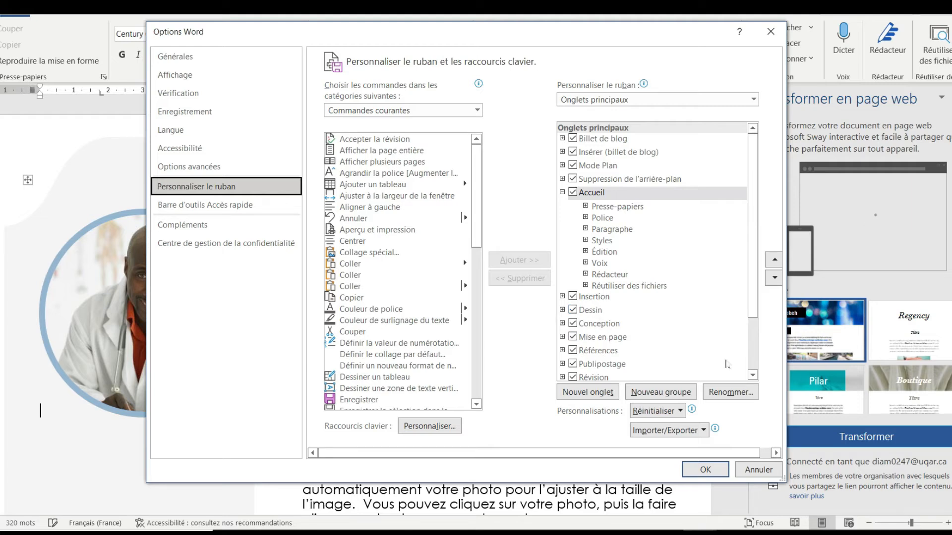
pyautogui.scroll(-3, 753, 360)
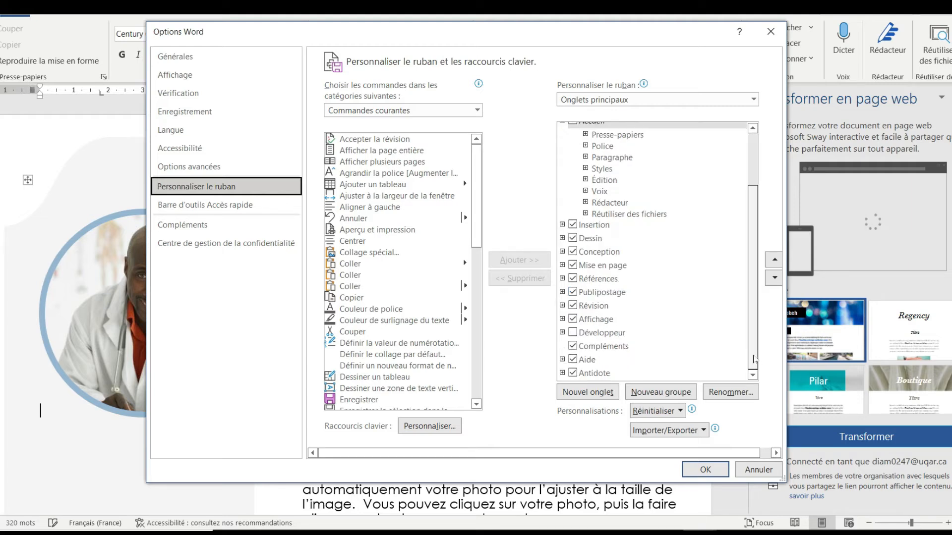
pyautogui.scroll(3, 754, 360)
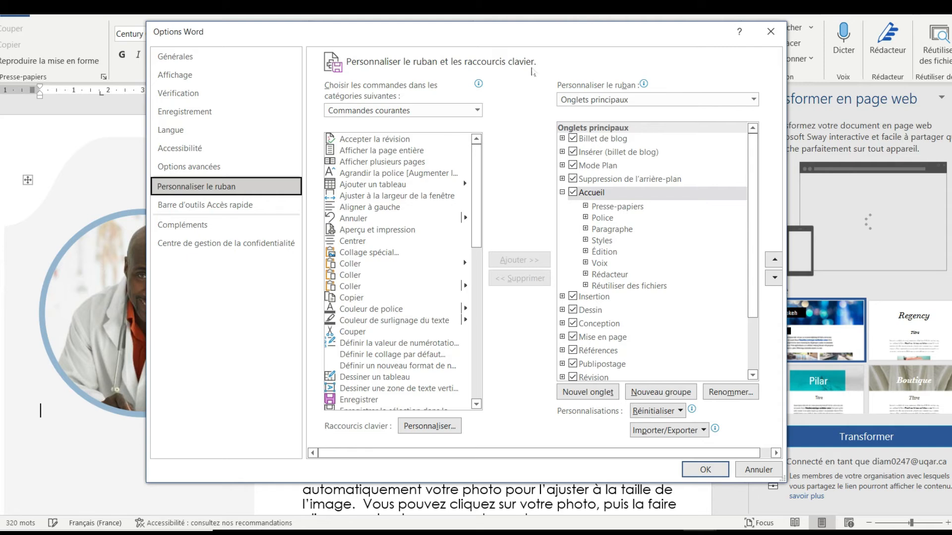
pyautogui.moveTo(509, 32); pyautogui.dragTo(490, 111)
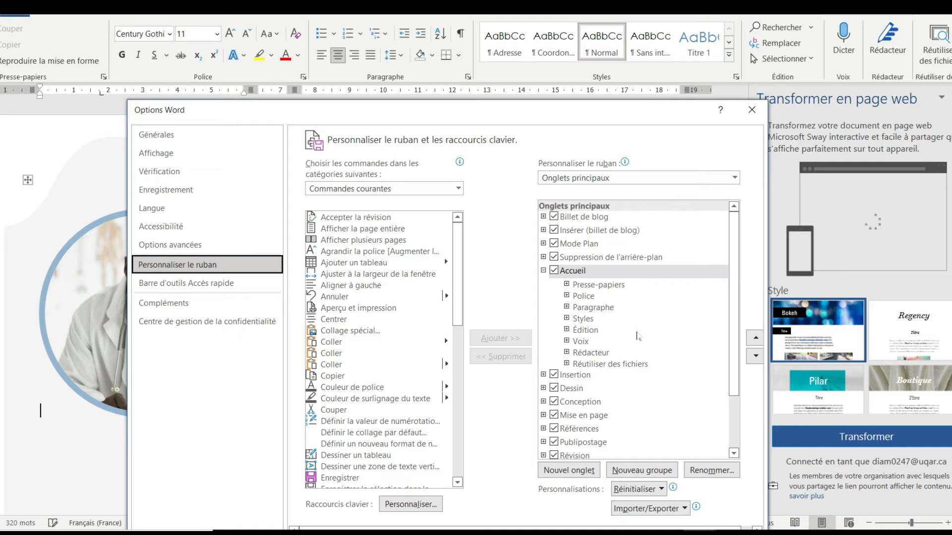
pyautogui.moveTo(733, 323); pyautogui.dragTo(734, 373)
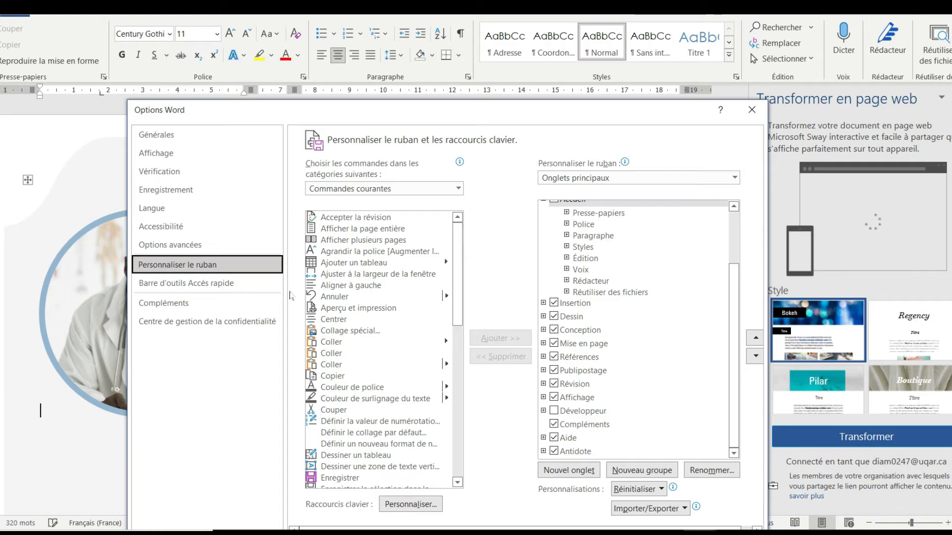
# - Examine the advanced editing, printing and saving options, and display the accessibility options
pyautogui.click(194, 248)
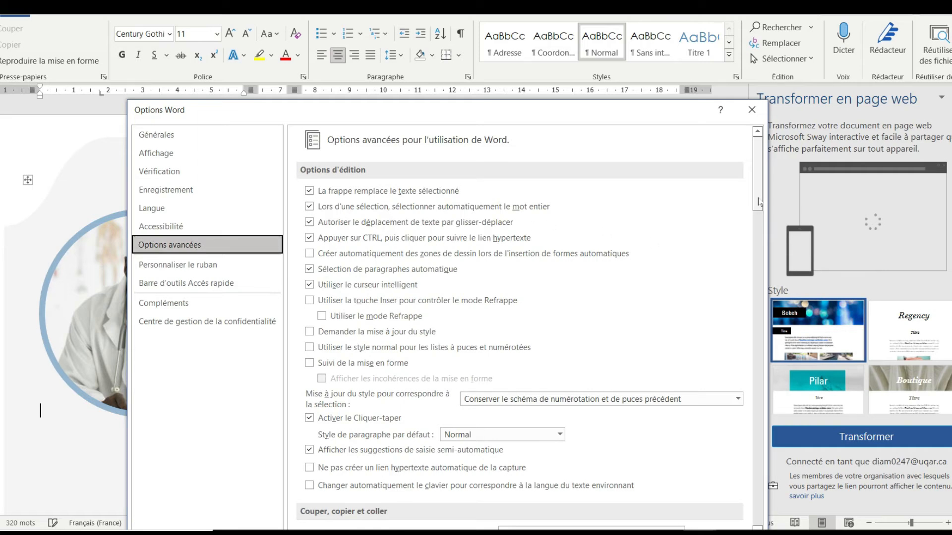
pyautogui.moveTo(759, 208); pyautogui.dragTo(759, 459)
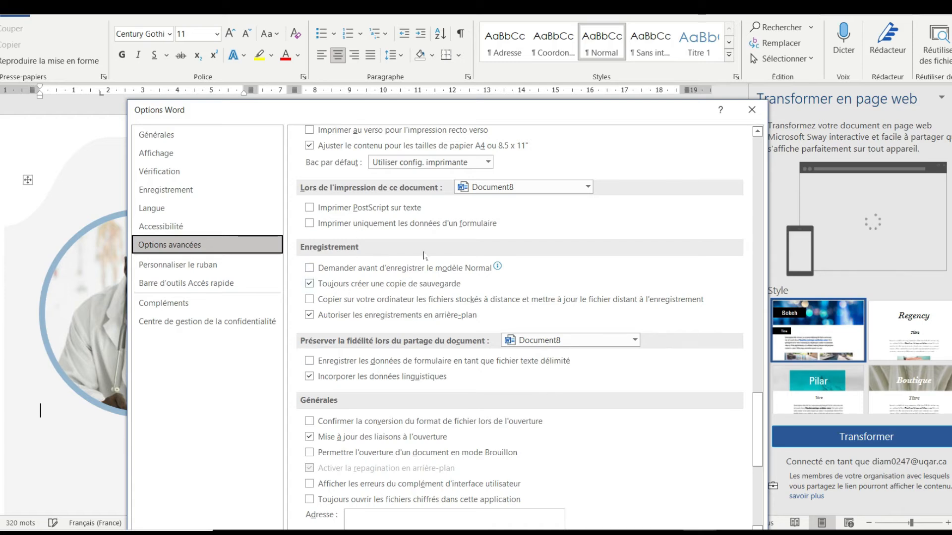
pyautogui.click(229, 225)
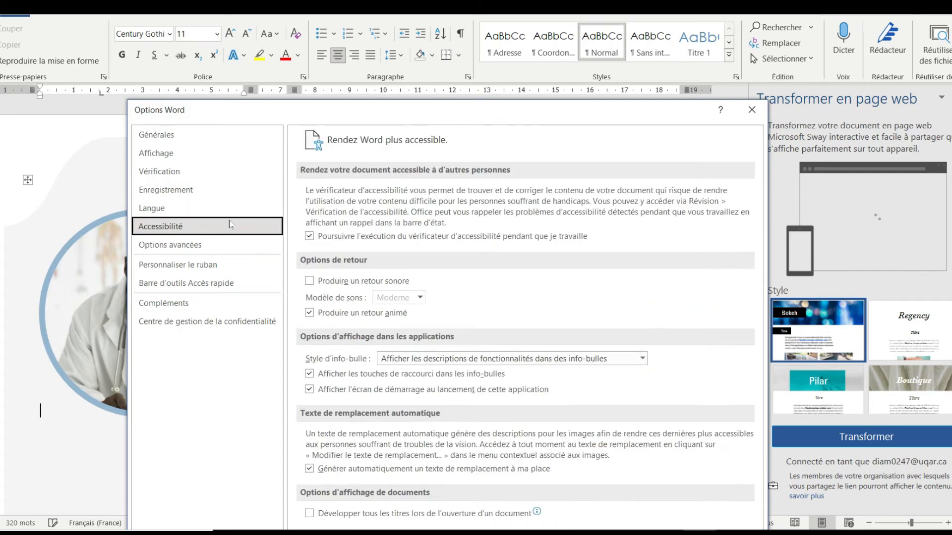
# - Review the Office display languages and the authoring and proofing languages in the language settings
pyautogui.click(188, 204)
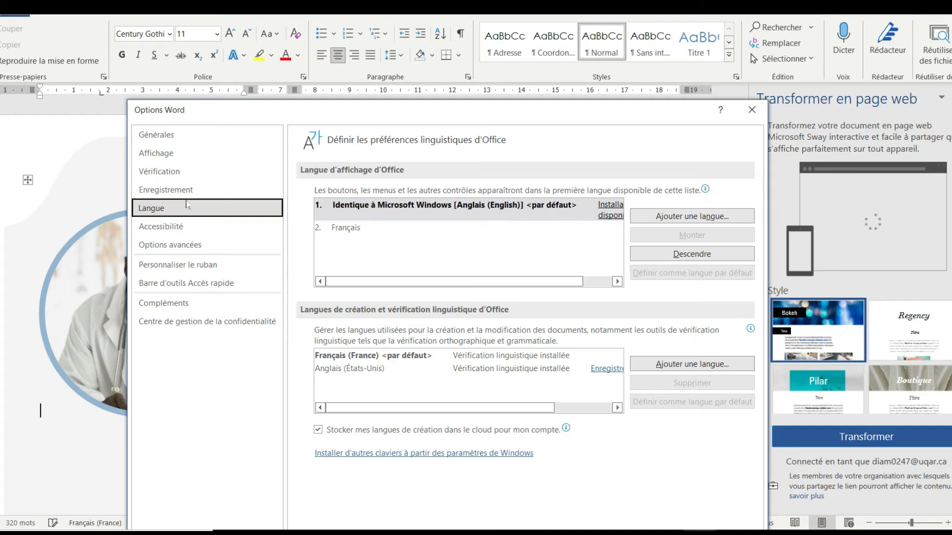
pyautogui.click(367, 233)
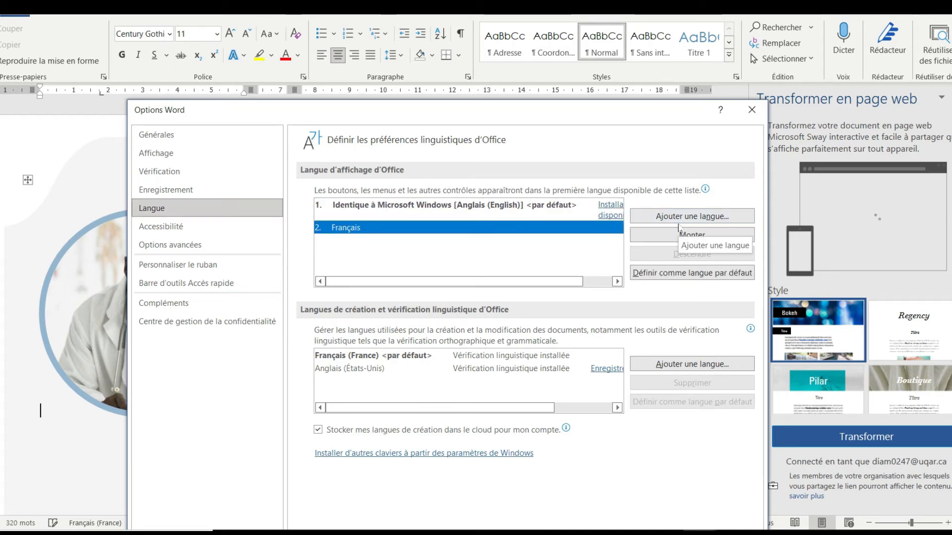
pyautogui.click(364, 370)
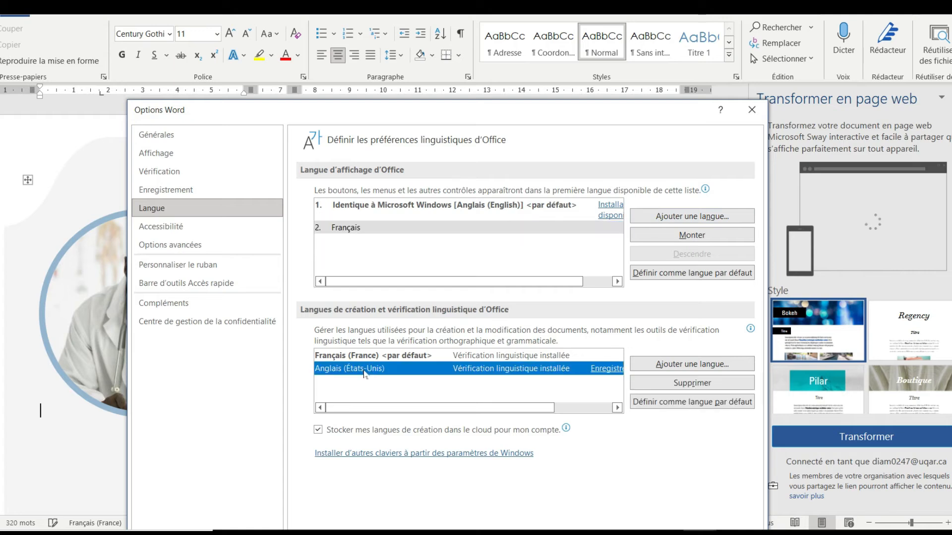
pyautogui.click(398, 358)
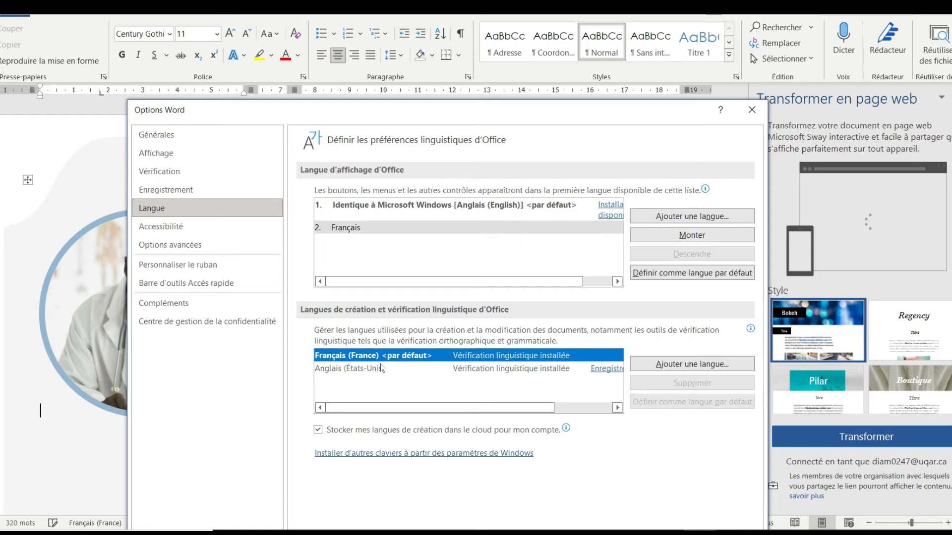
# - Review the proofing and display settings, and close the Word options
pyautogui.click(183, 171)
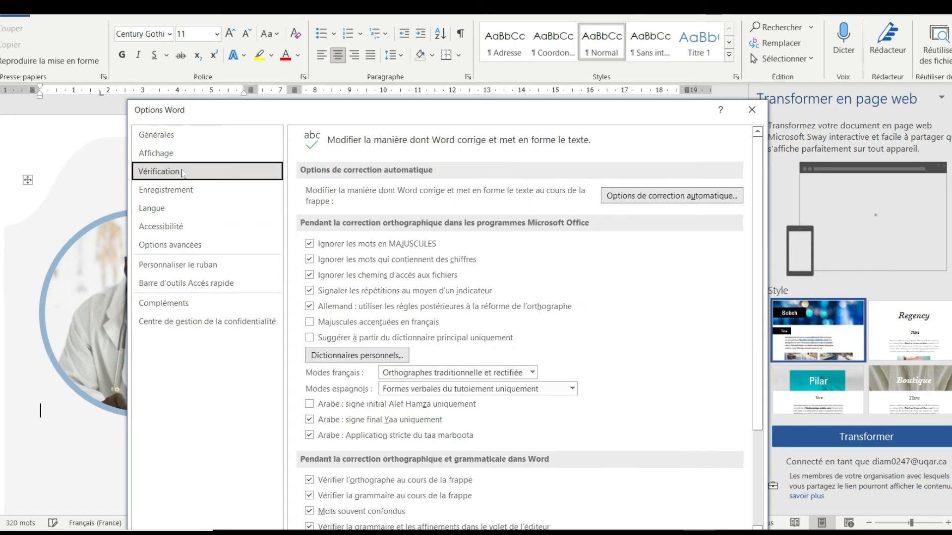
pyautogui.click(180, 154)
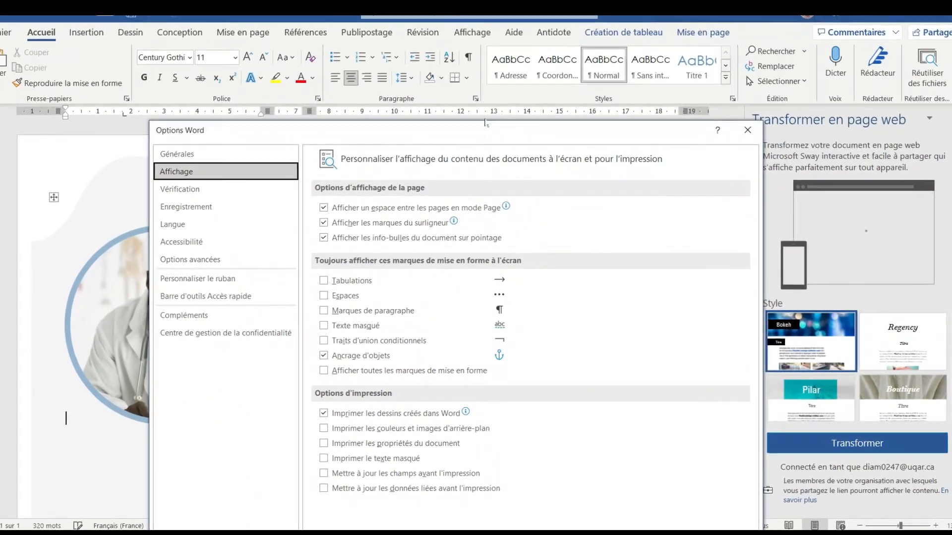
pyautogui.moveTo(486, 133); pyautogui.dragTo(484, 69)
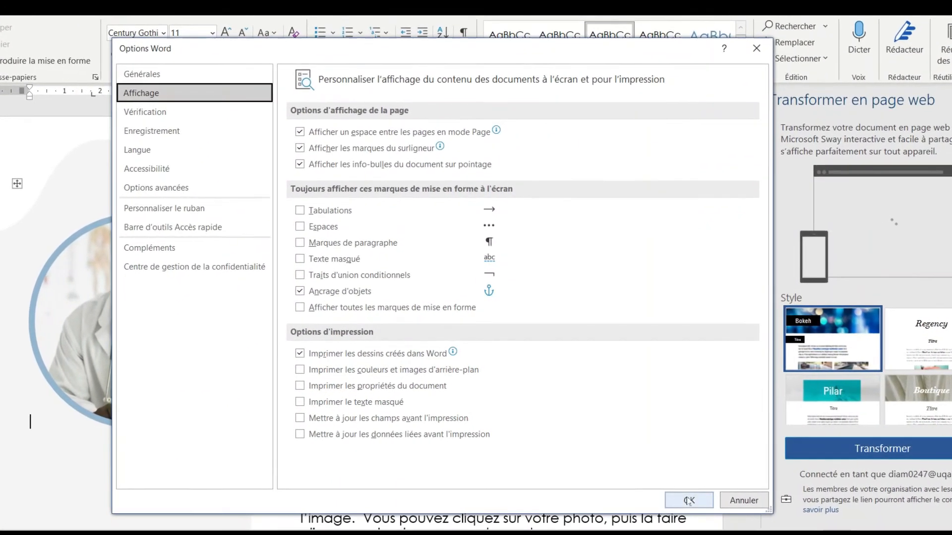
pyautogui.click(687, 498)
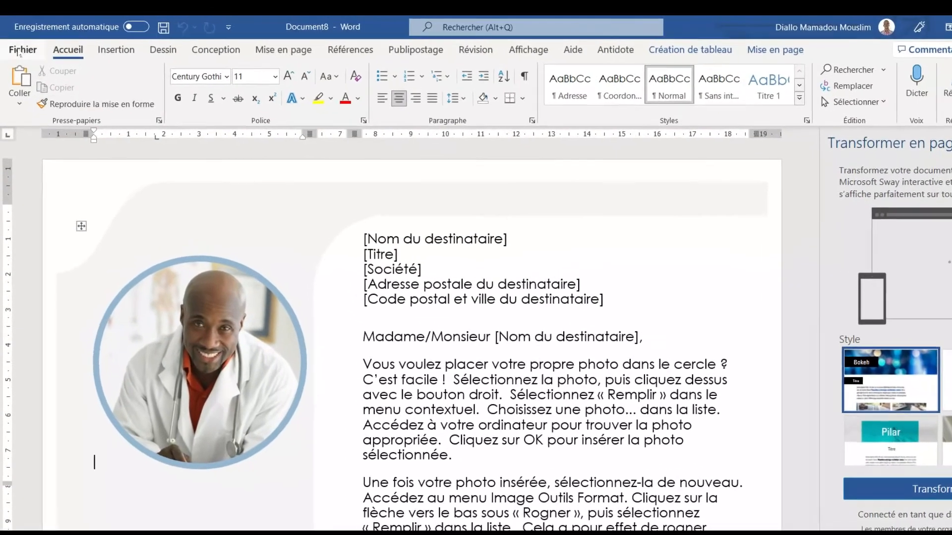
# - Display the home page of the file view and return to the letter document
pyautogui.click(18, 50)
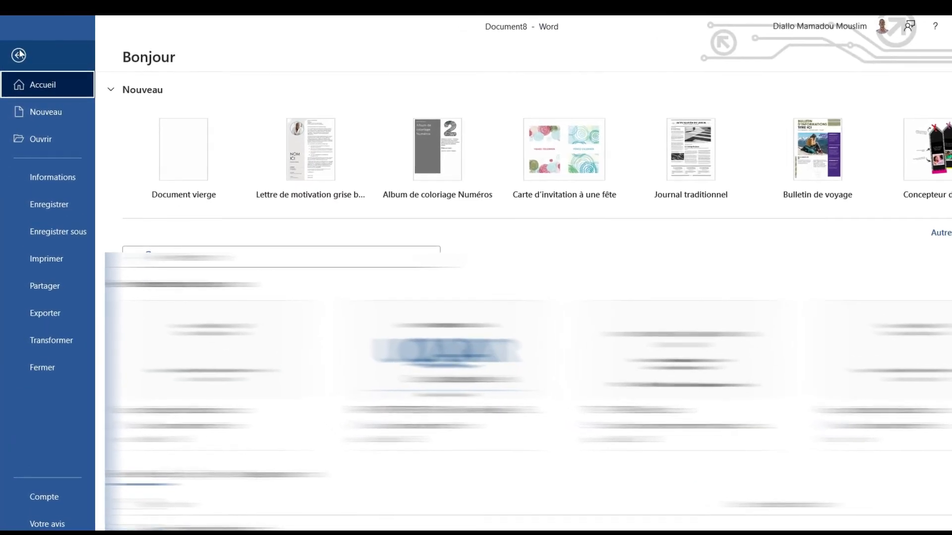
pyautogui.click(19, 53)
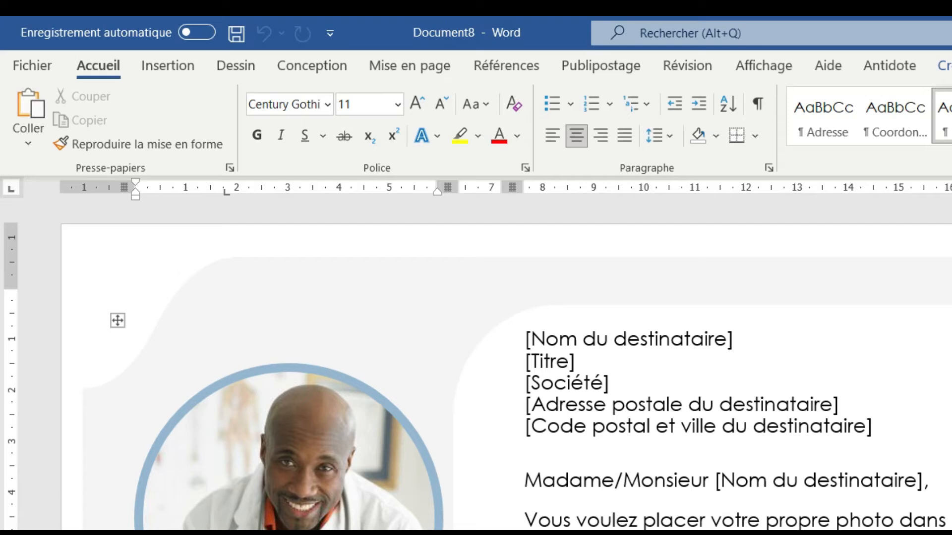
# - Leave the template letter for the blank Document7 and enter the sentence "Bonjour, bienvenue dans cette formation."
pyautogui.hotkey('alt', 'F4')
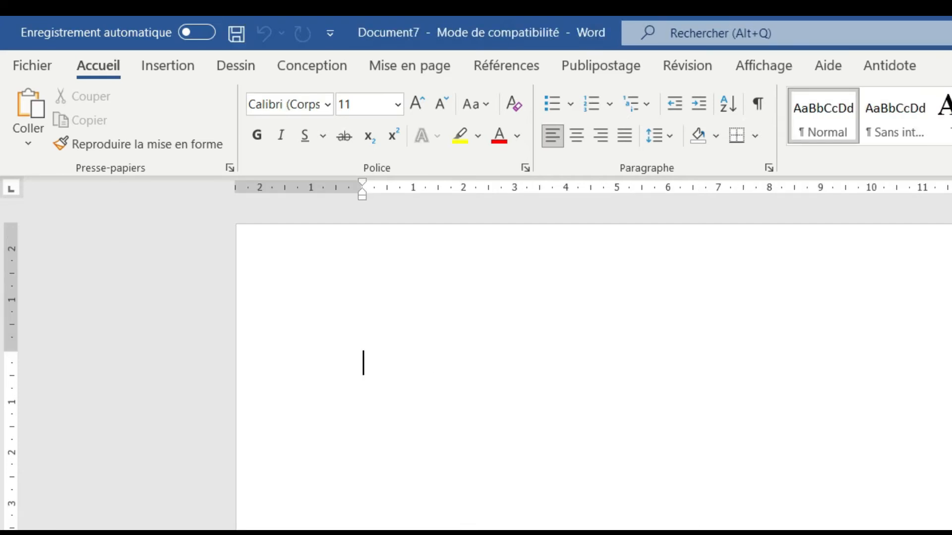
pyautogui.write('Bonjour')
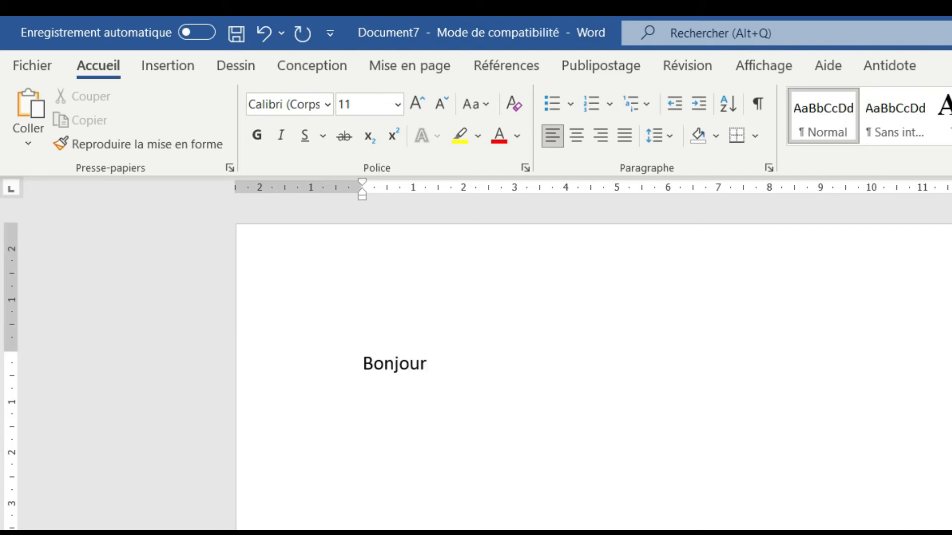
pyautogui.write(', bienvenue sn')
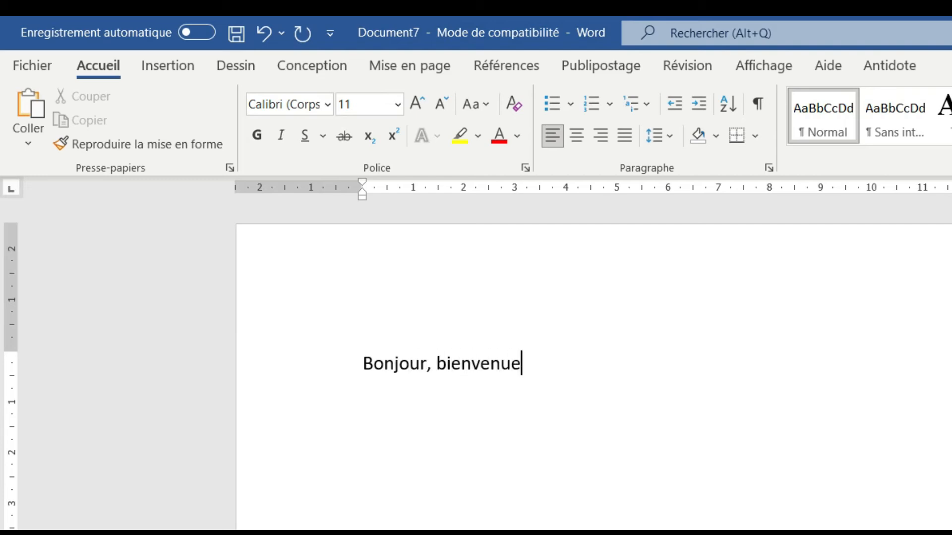
pyautogui.press('BackSpace')
pyautogui.press('BackSpace')
pyautogui.write('dans cette form')
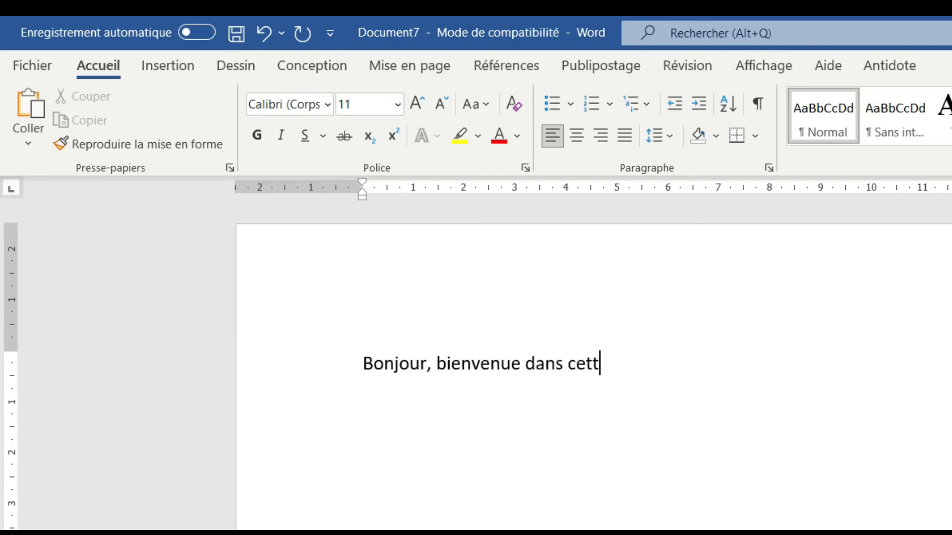
pyautogui.write('ation.')
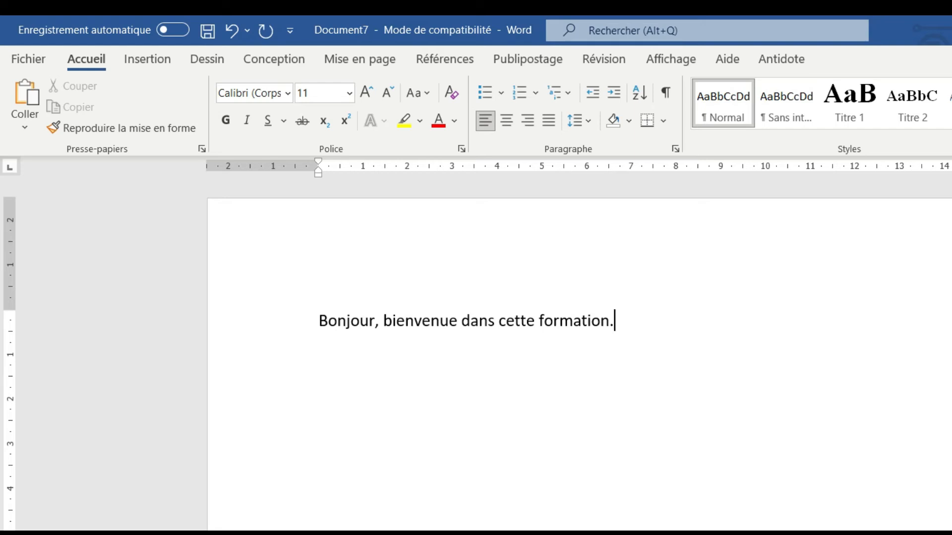
# - Display the available paste options and close them without pasting anything
pyautogui.click(28, 134)
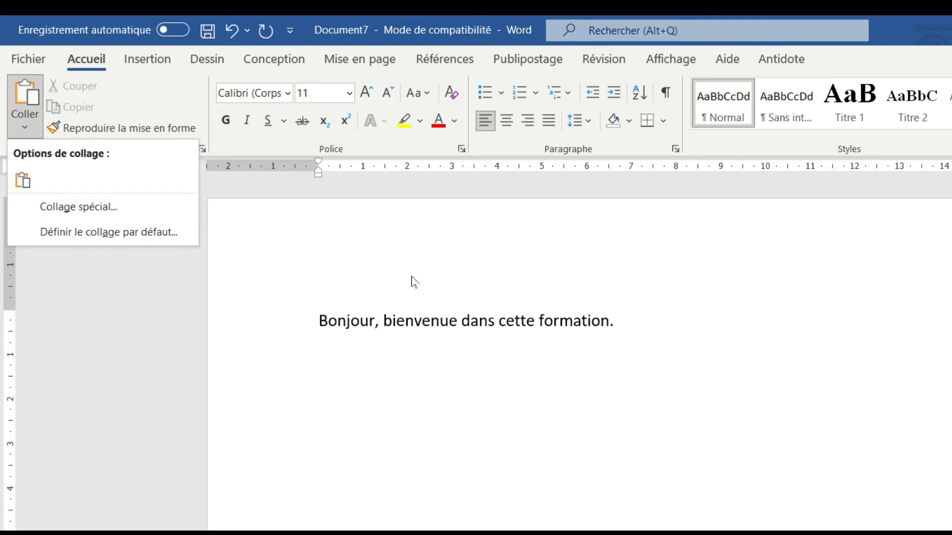
pyautogui.press('Escape')
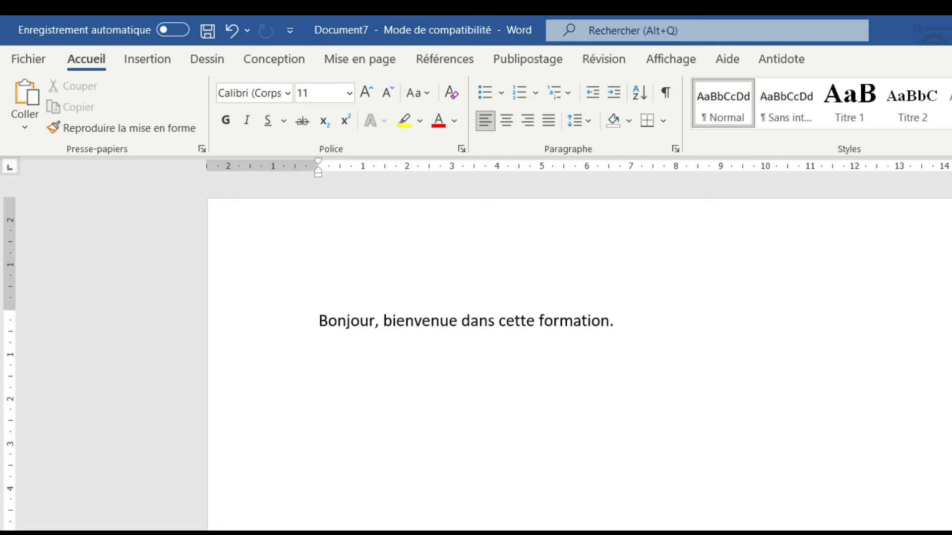
# - Select the word "bienvenue", try centered and right alignment on its paragraph, and restore left alignment
pyautogui.doubleClick(420, 321)
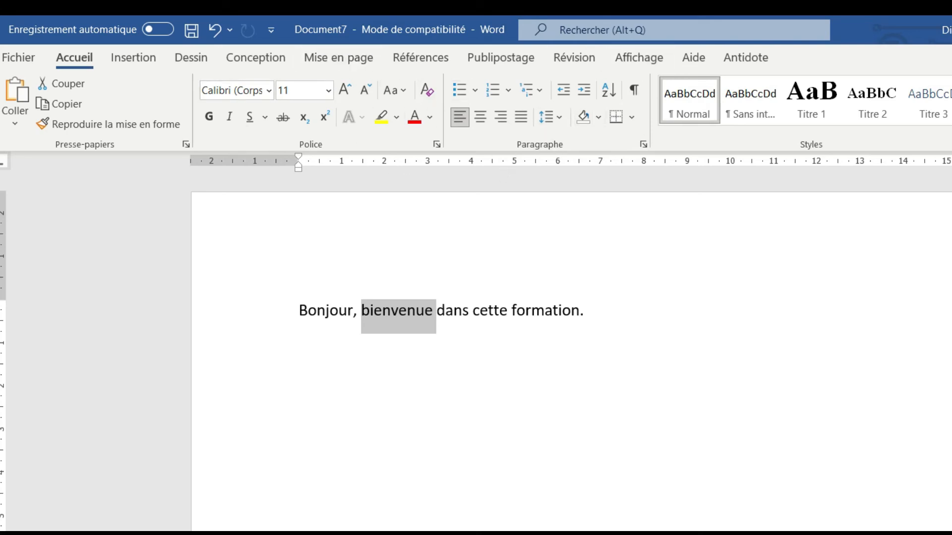
pyautogui.click(480, 117)
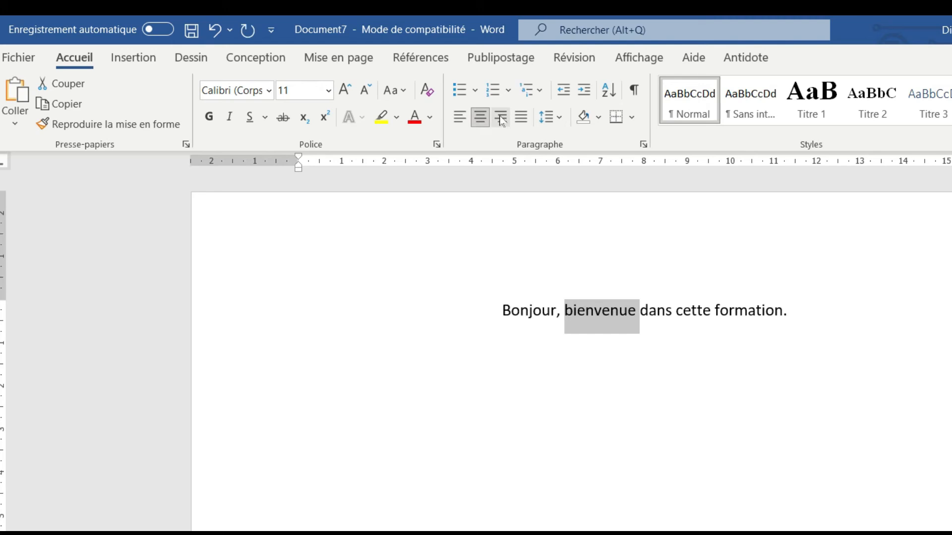
pyautogui.click(501, 118)
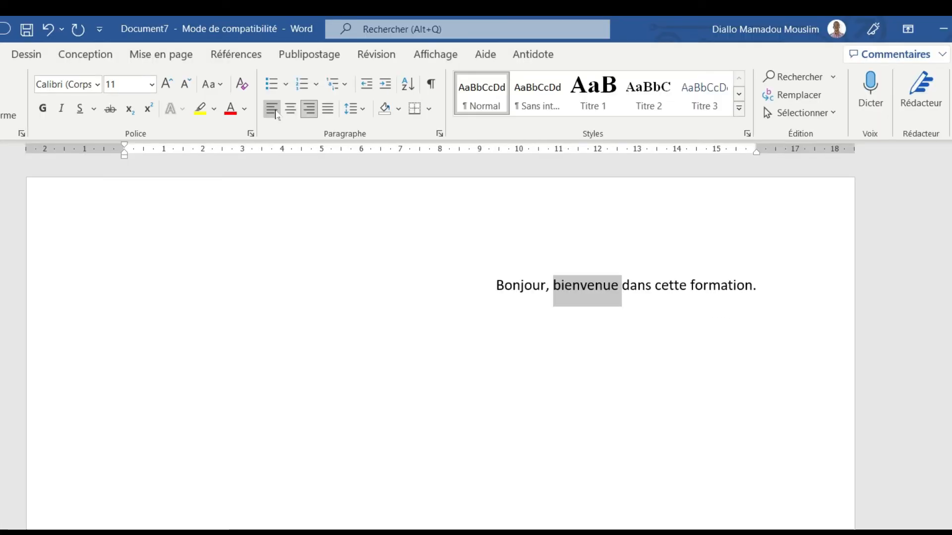
pyautogui.click(459, 117)
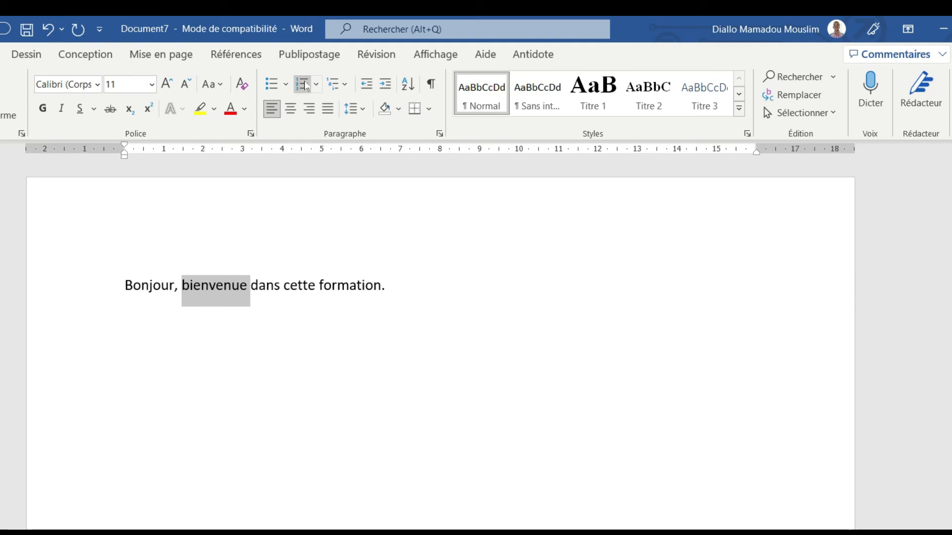
# - Try numbered and bulleted list formatting on the sentence, removing each one again
pyautogui.click(304, 85)
pyautogui.click(306, 85)
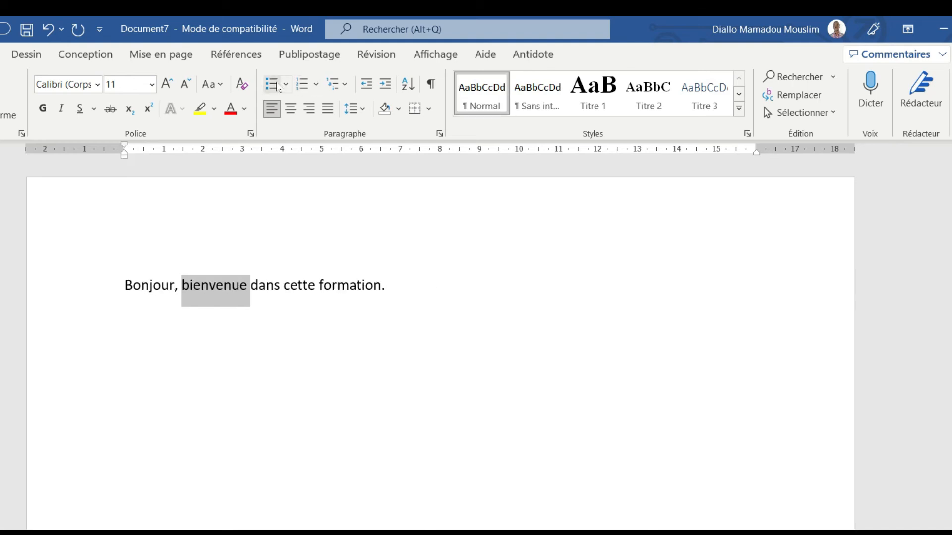
pyautogui.click(272, 85)
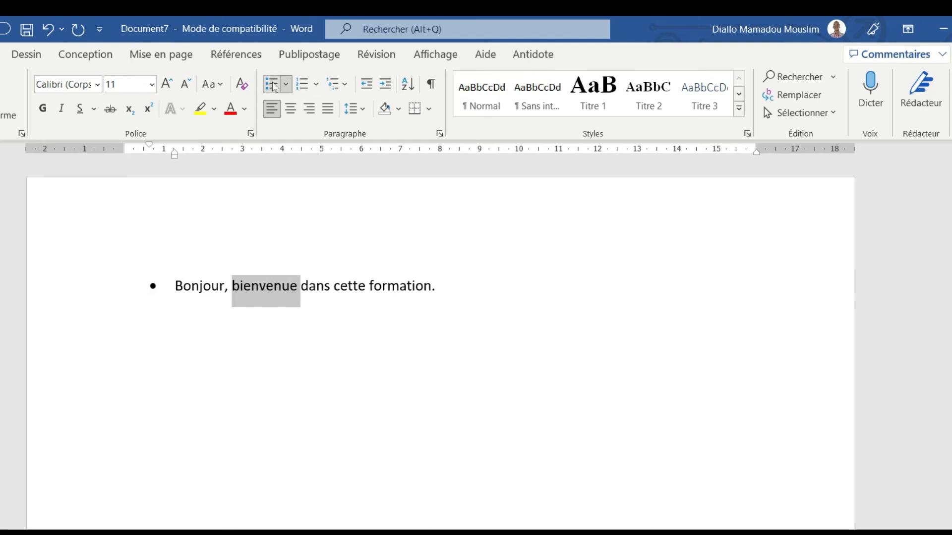
pyautogui.click(272, 85)
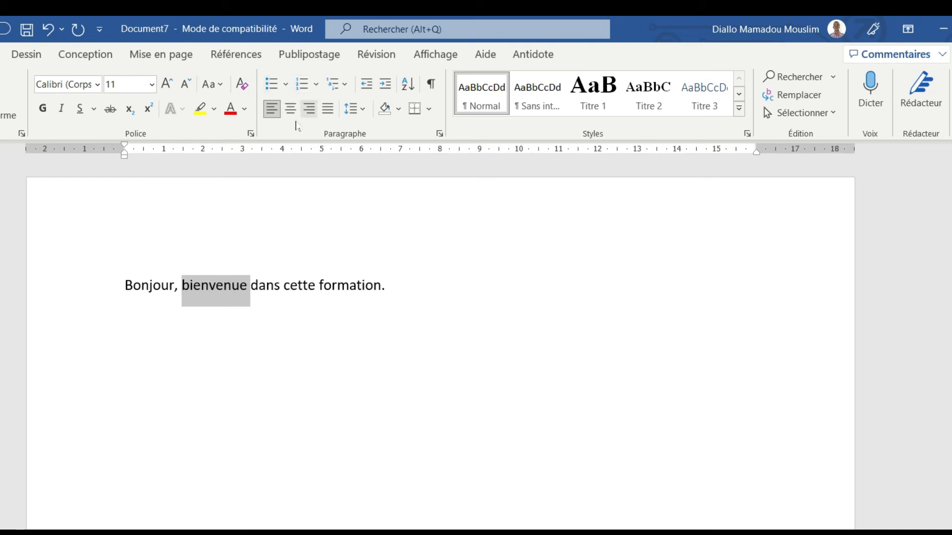
# - Display the line spacing choices for the paragraph and close them without choosing one
pyautogui.click(367, 115)
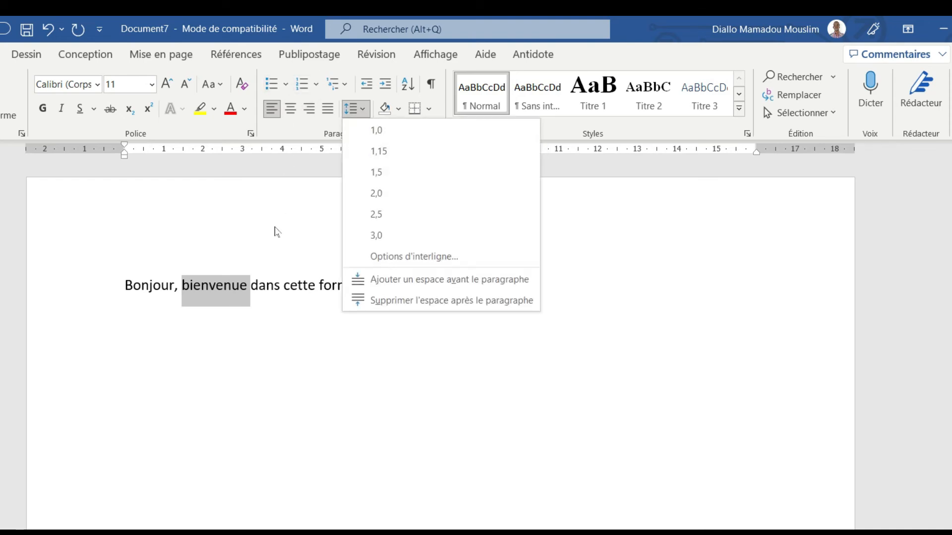
pyautogui.click(275, 231)
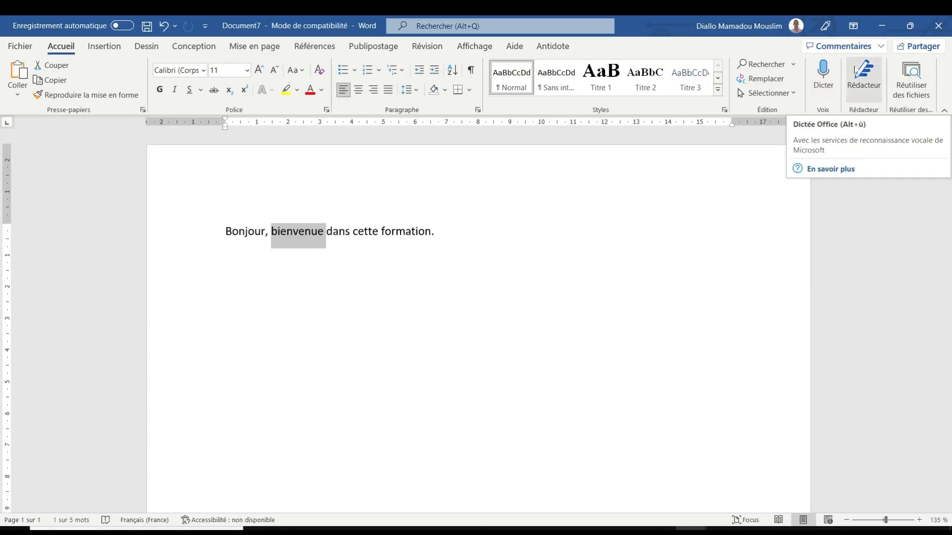
# - Try to start voice dictation in the document, dismiss the dialog and close the dictation controls
pyautogui.click(822, 75)
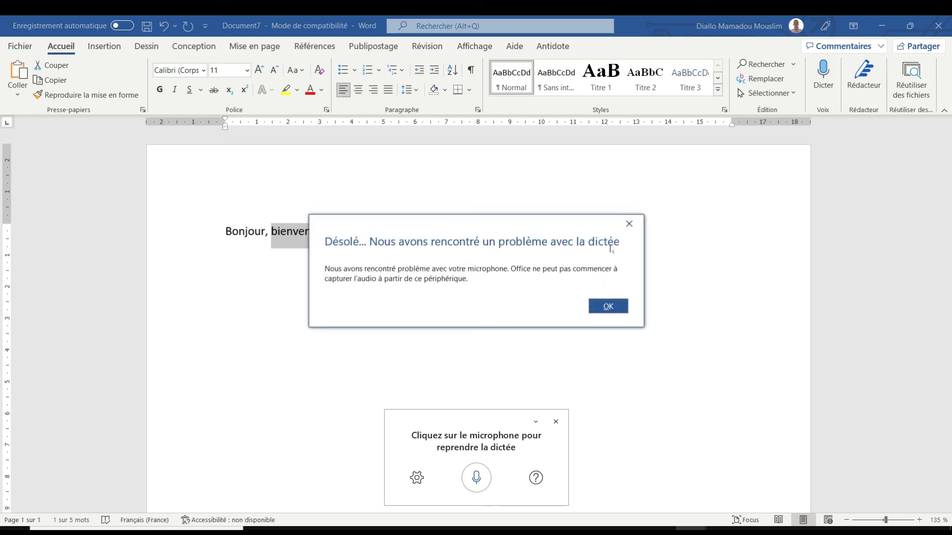
pyautogui.click(628, 226)
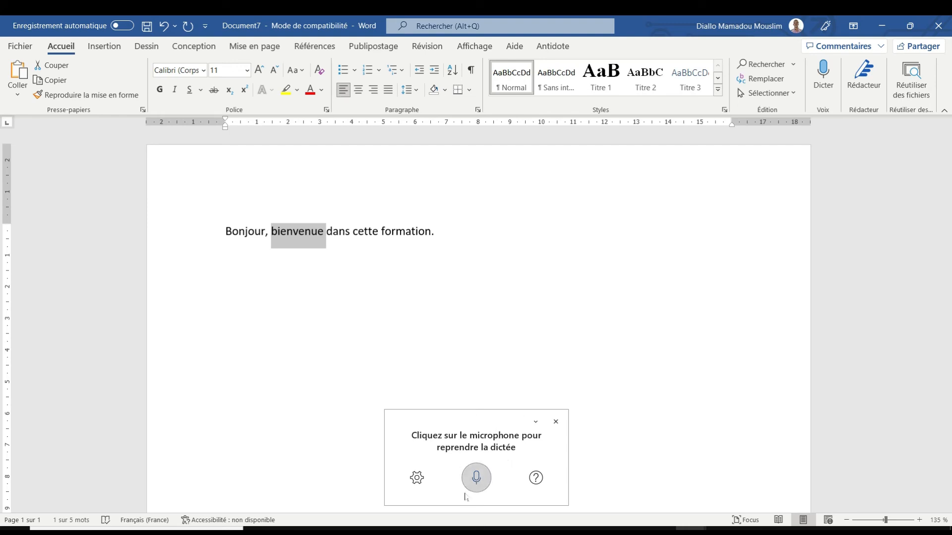
pyautogui.click(555, 422)
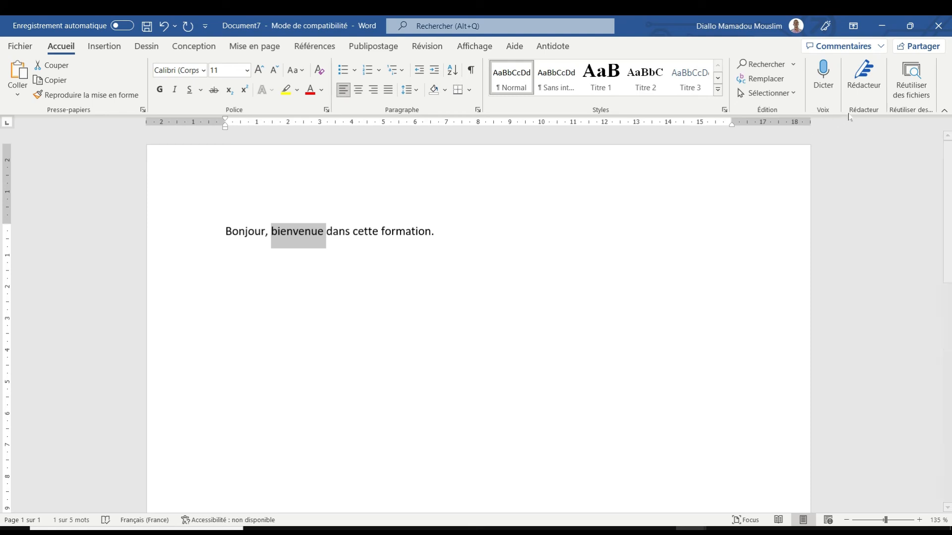
# - Run the Editor check on the document and review its correction, advanced analysis, similarity and information sections
pyautogui.click(876, 86)
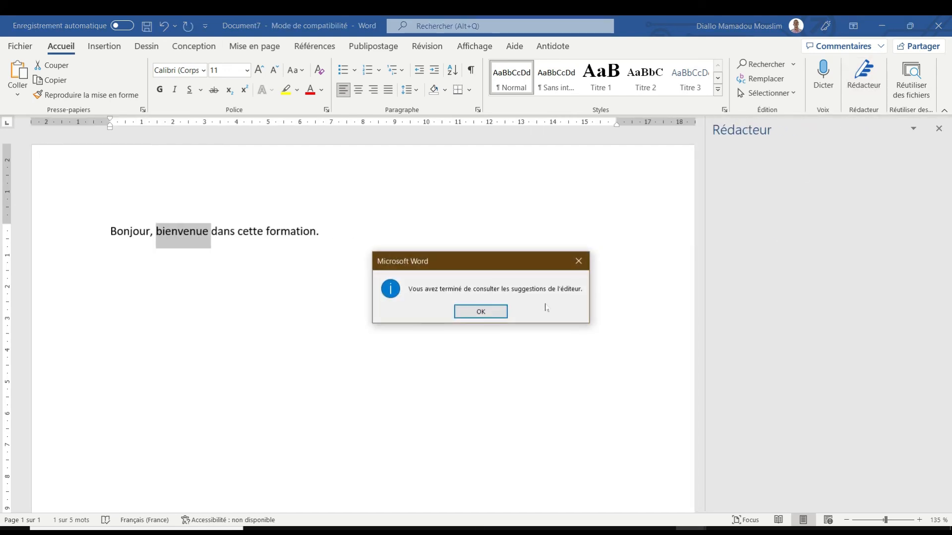
pyautogui.click(578, 262)
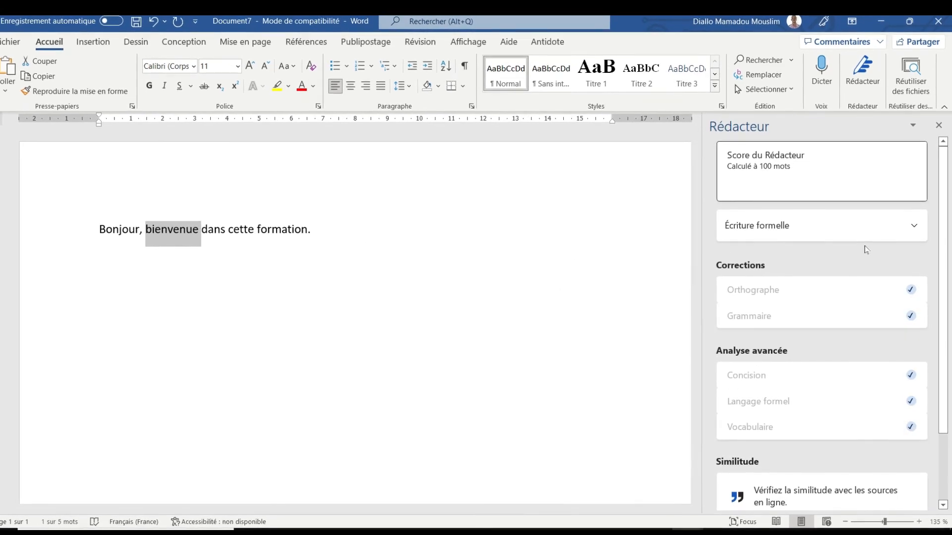
pyautogui.moveTo(945, 200); pyautogui.dragTo(945, 305)
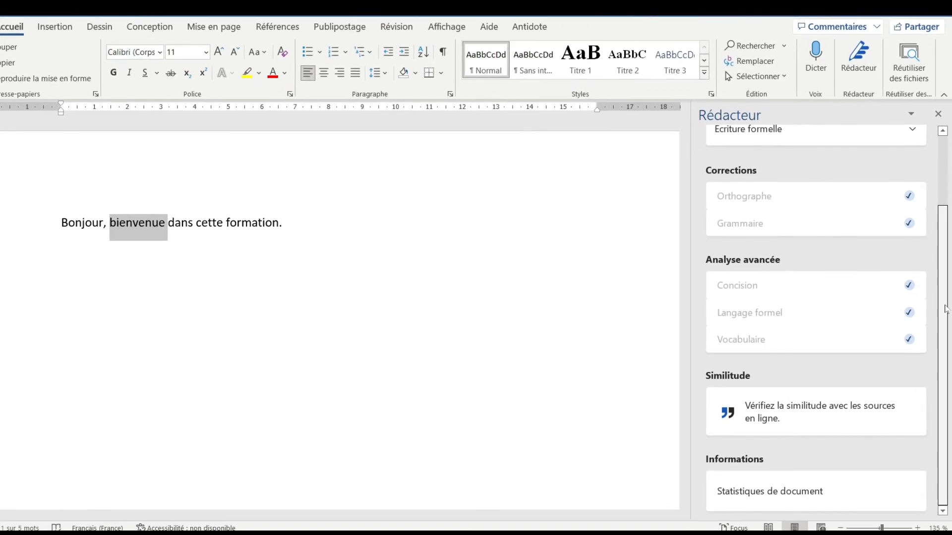
pyautogui.moveTo(945, 308); pyautogui.dragTo(940, 160)
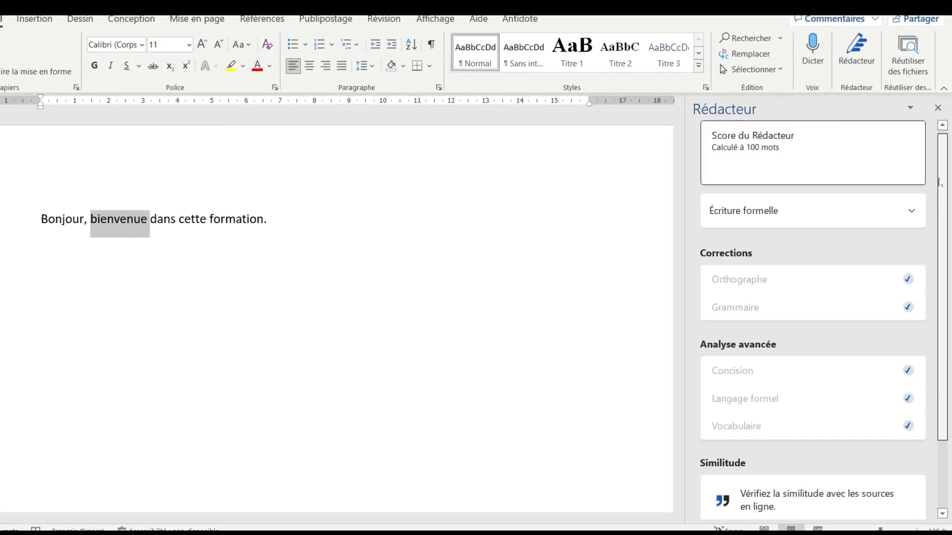
pyautogui.moveTo(945, 259); pyautogui.dragTo(945, 322)
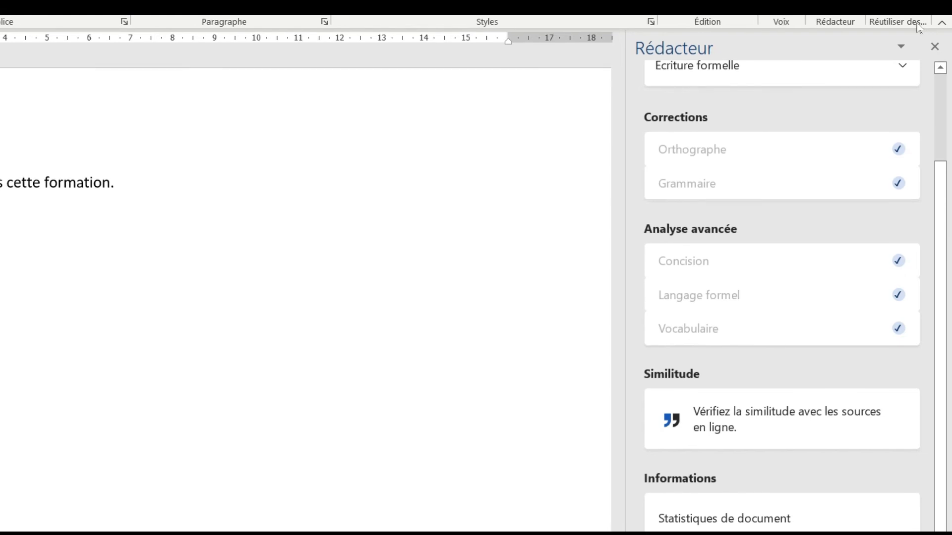
# - Display the suggested files for content reuse, deselect the word "bienvenue", and close both the file search and Editor panes
pyautogui.click(897, 18)
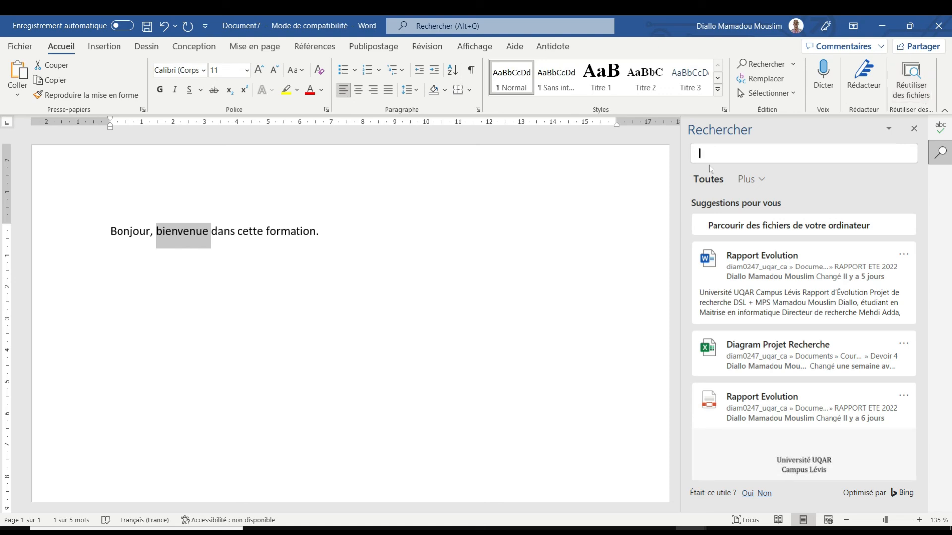
pyautogui.click(324, 232)
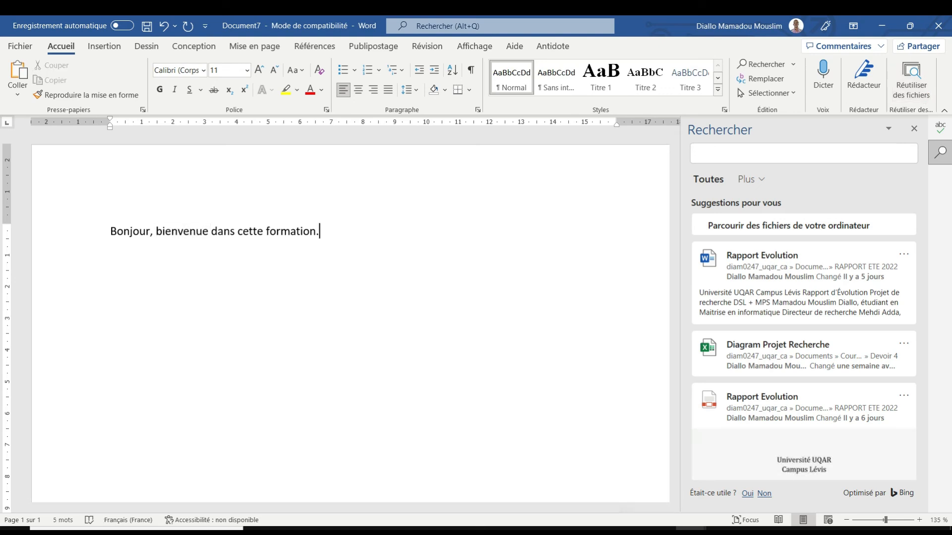
pyautogui.click(914, 130)
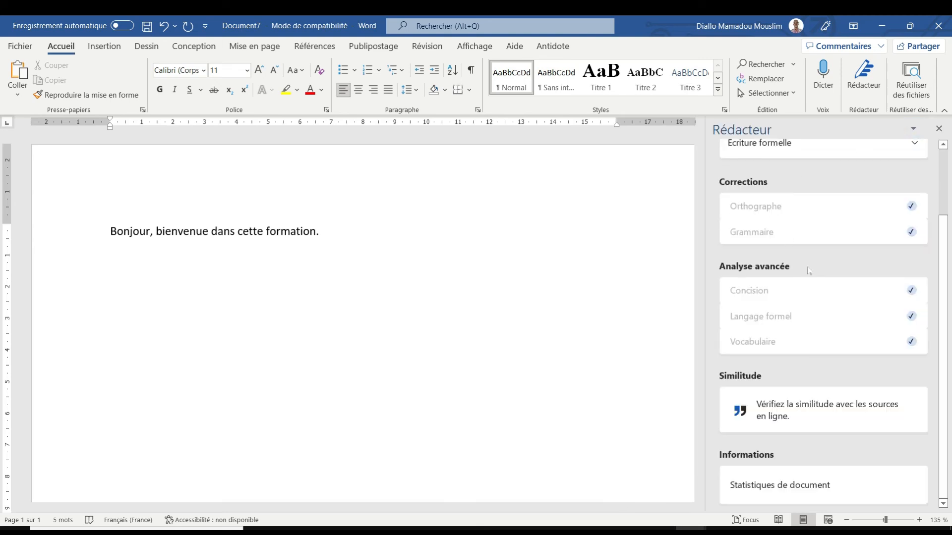
pyautogui.click(938, 130)
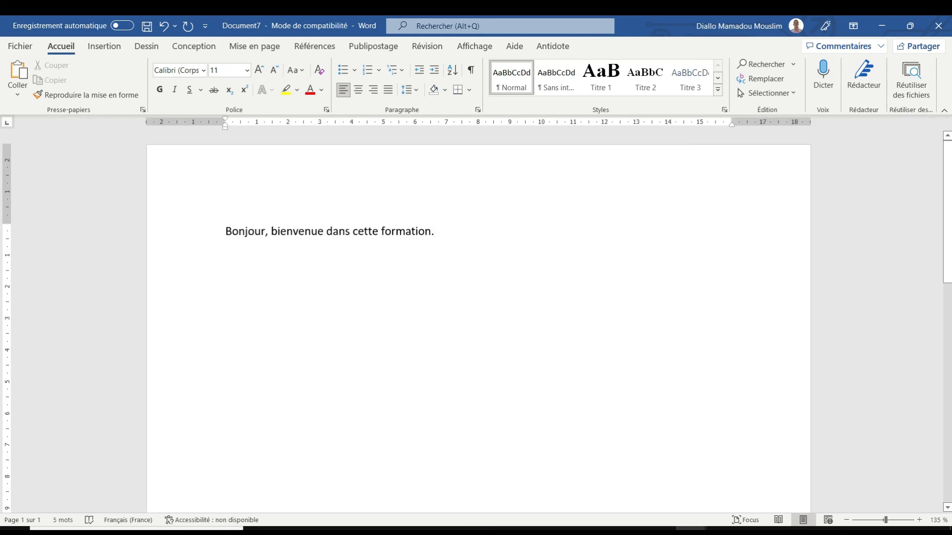